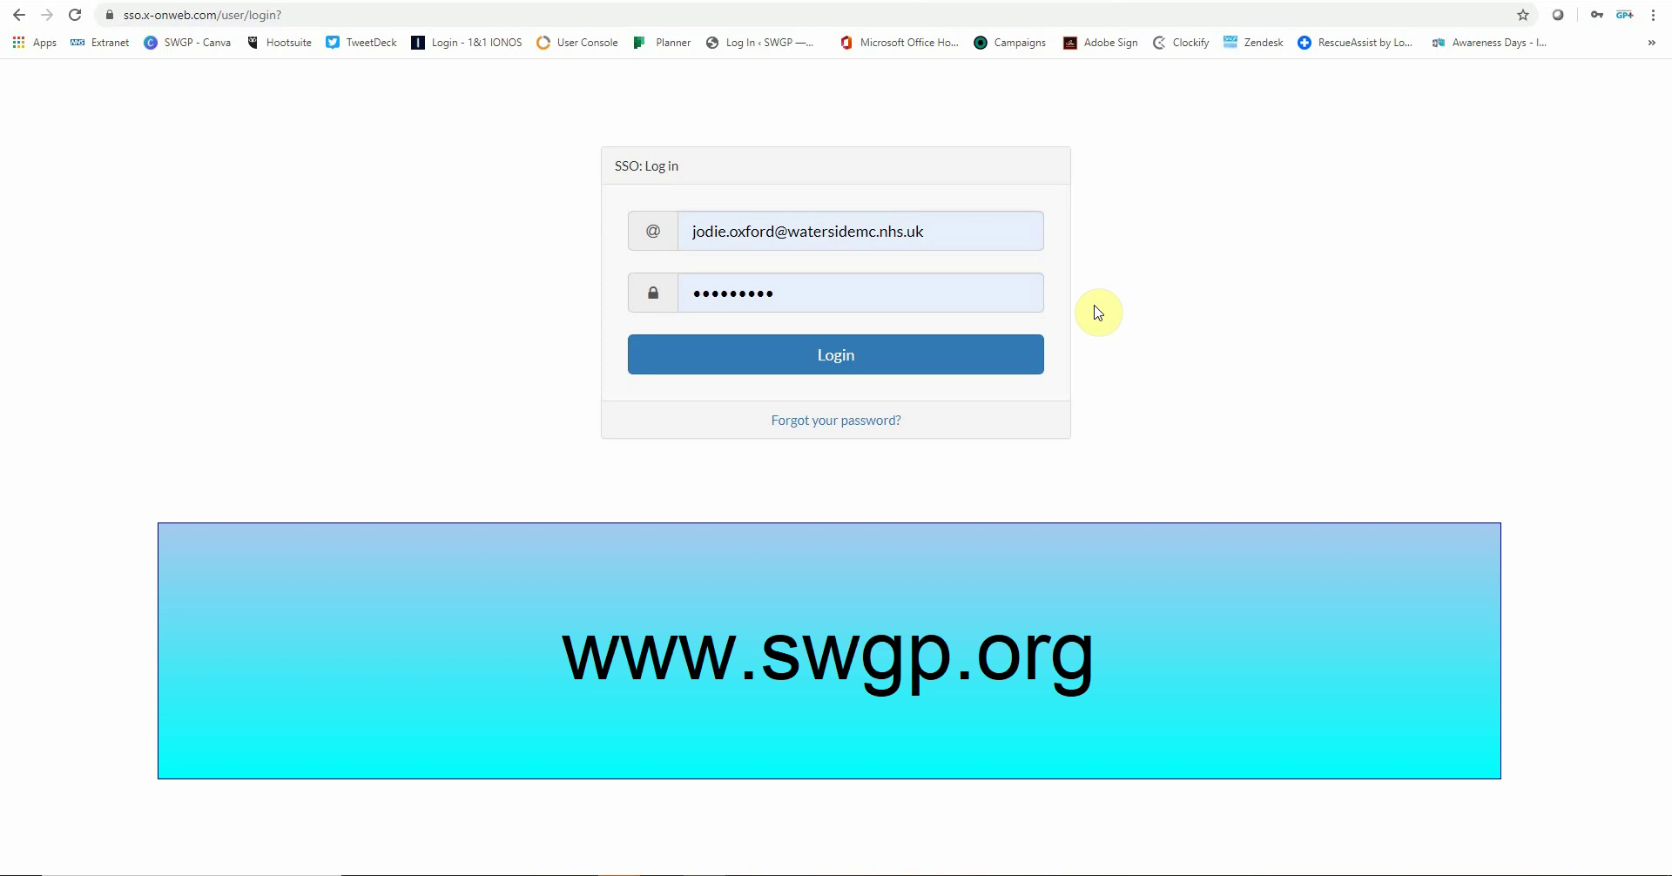
Sign in on the Surgery Connect SSO page with the pre-filled credentials.
click(849, 357)
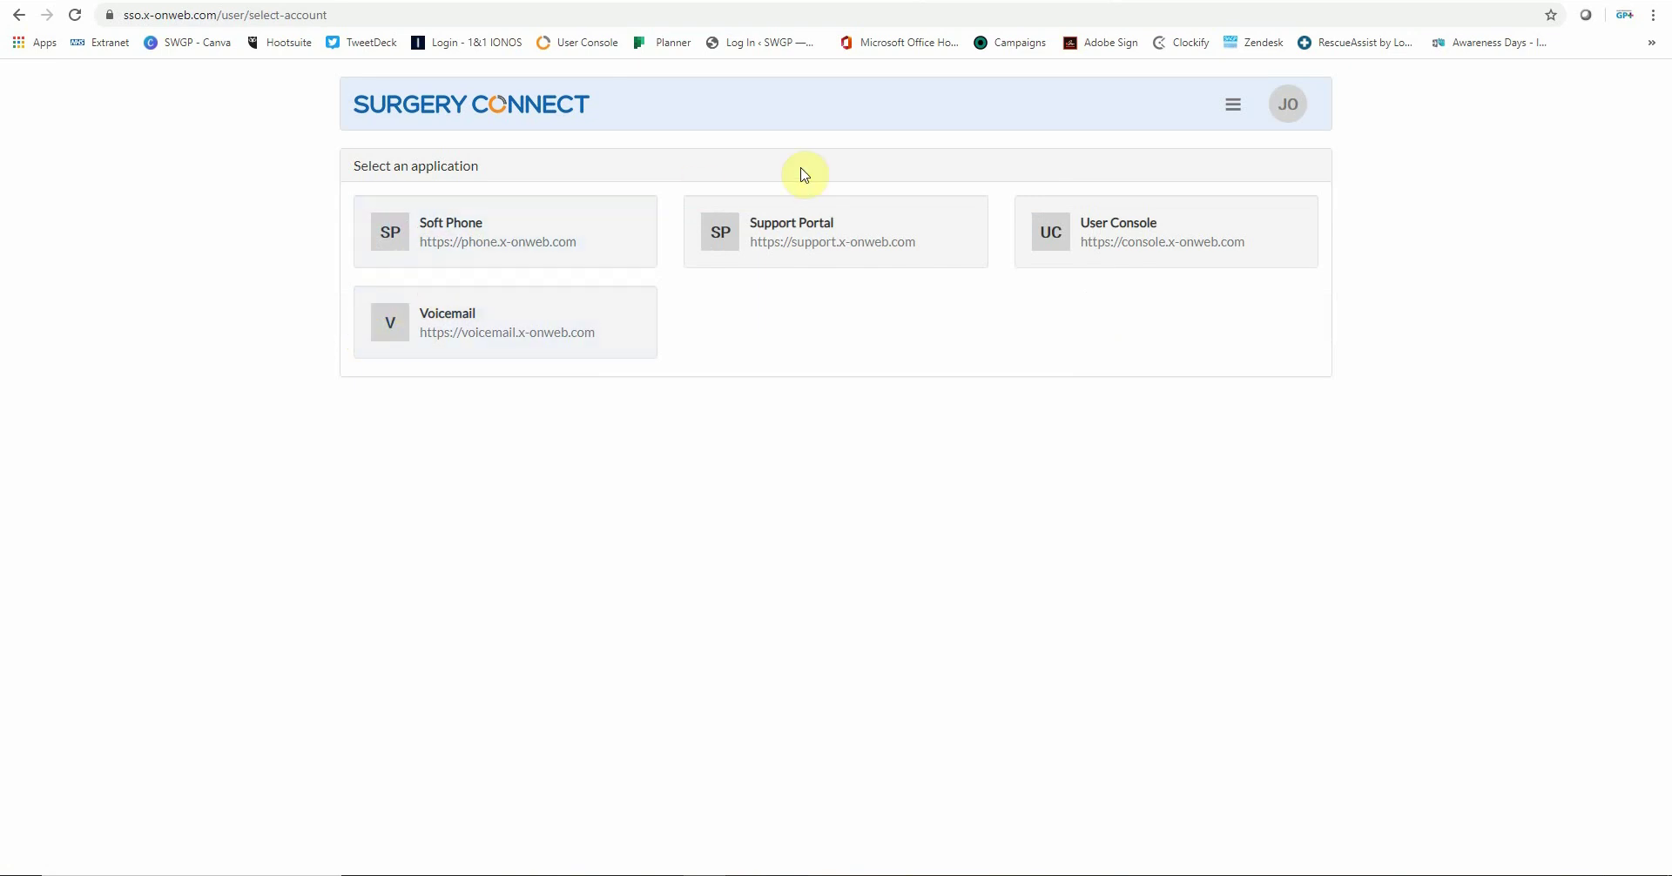
Enter the User Console under the Gainsborough Resilience Hub practice account.
click(1224, 242)
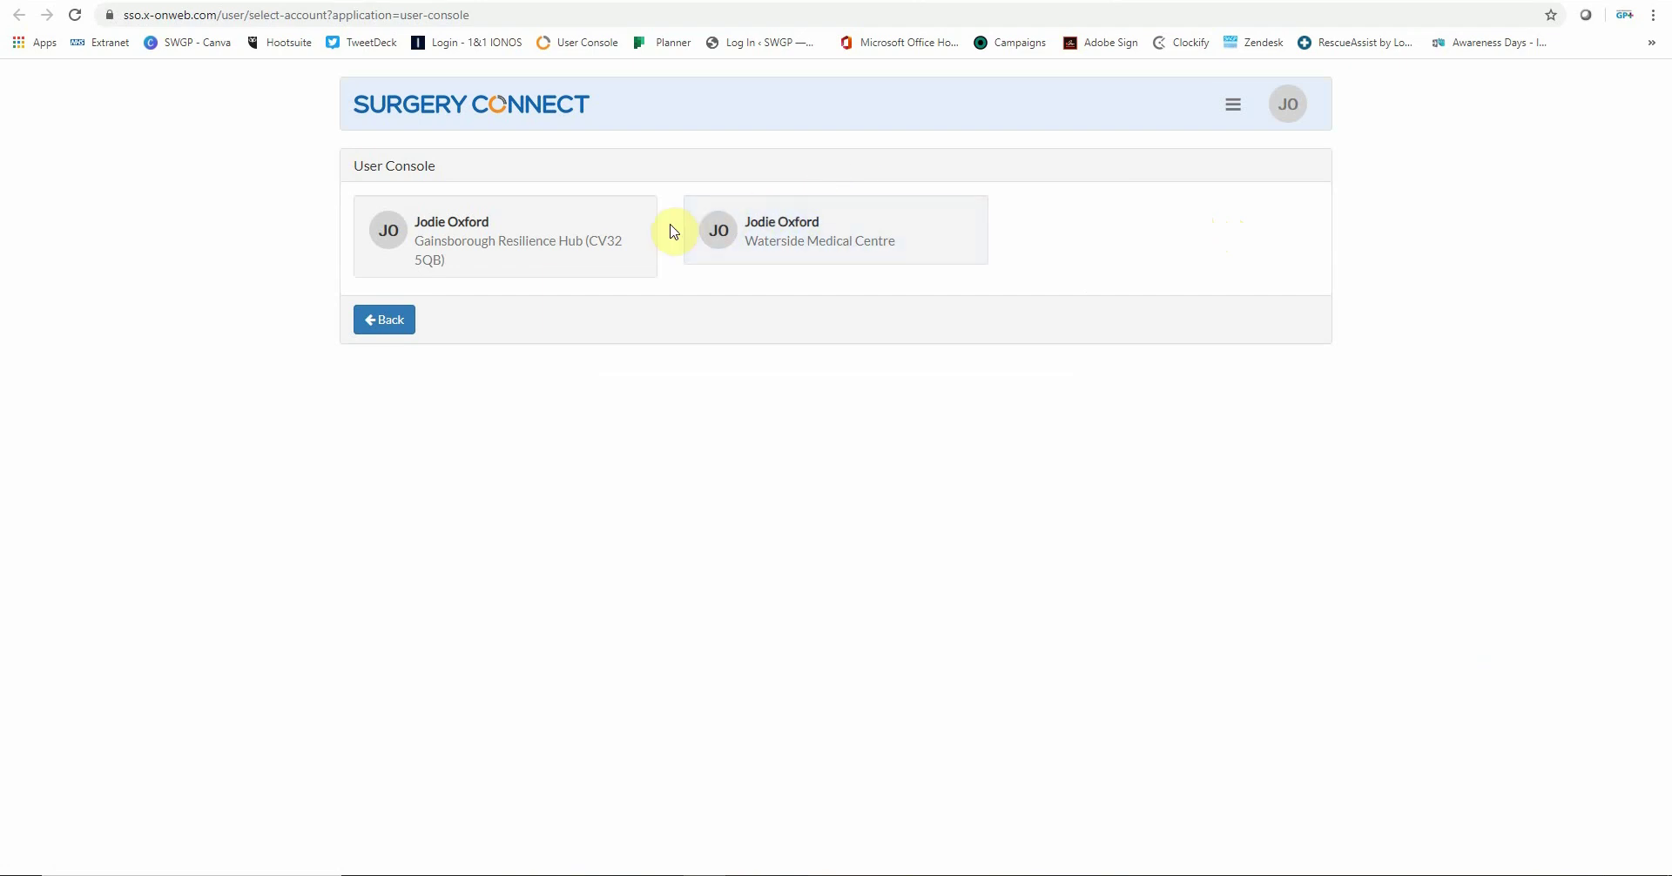
click(612, 254)
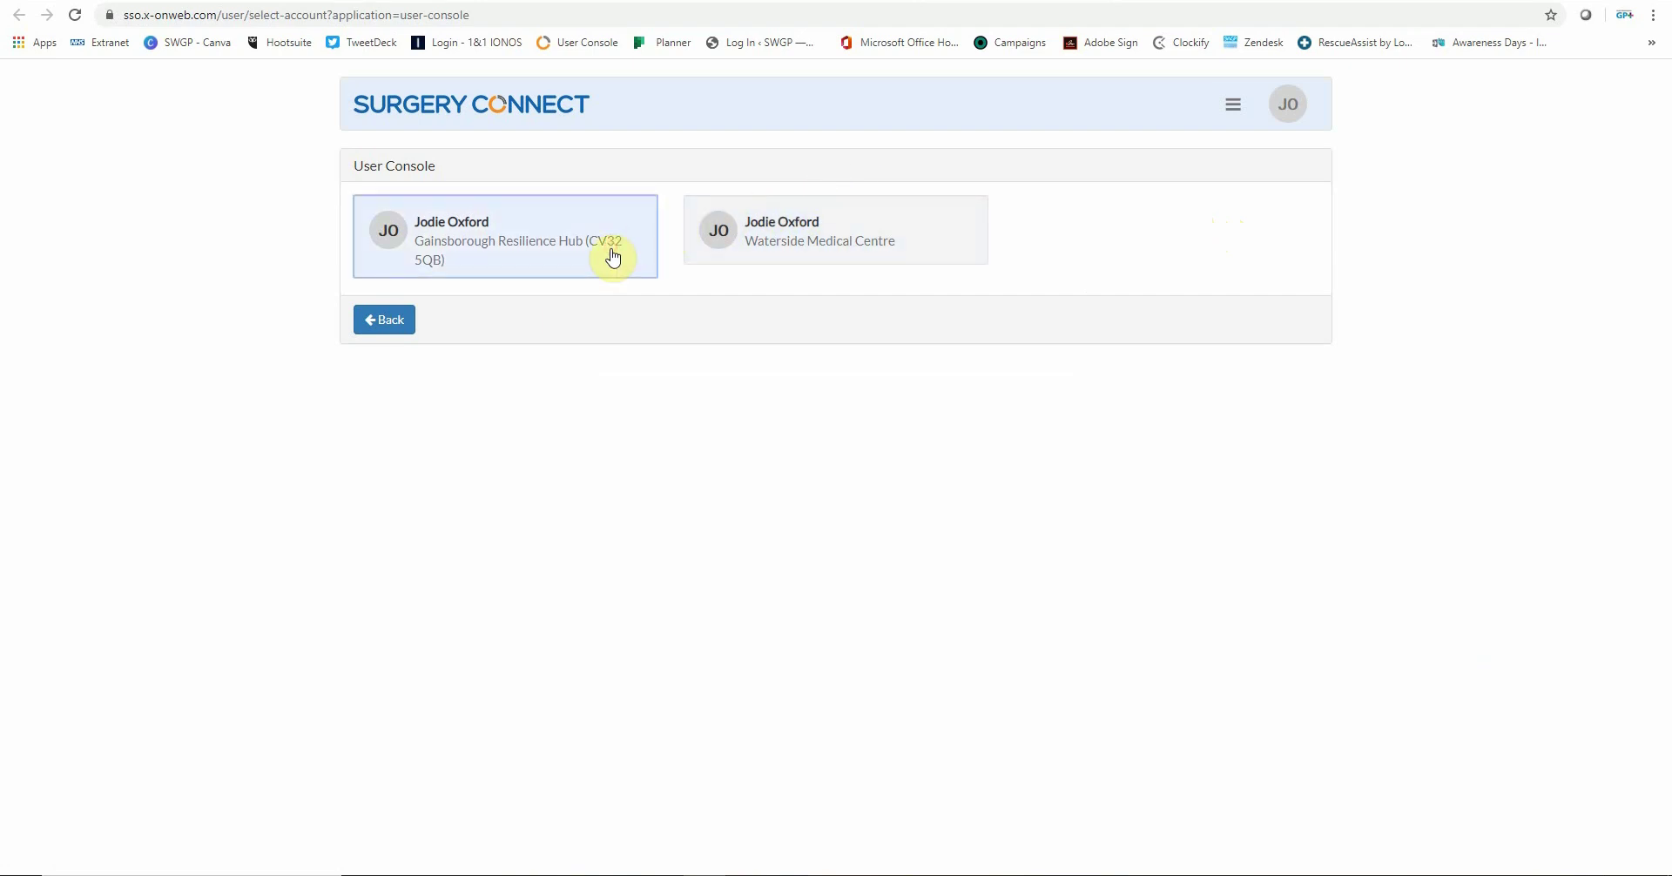
click(612, 254)
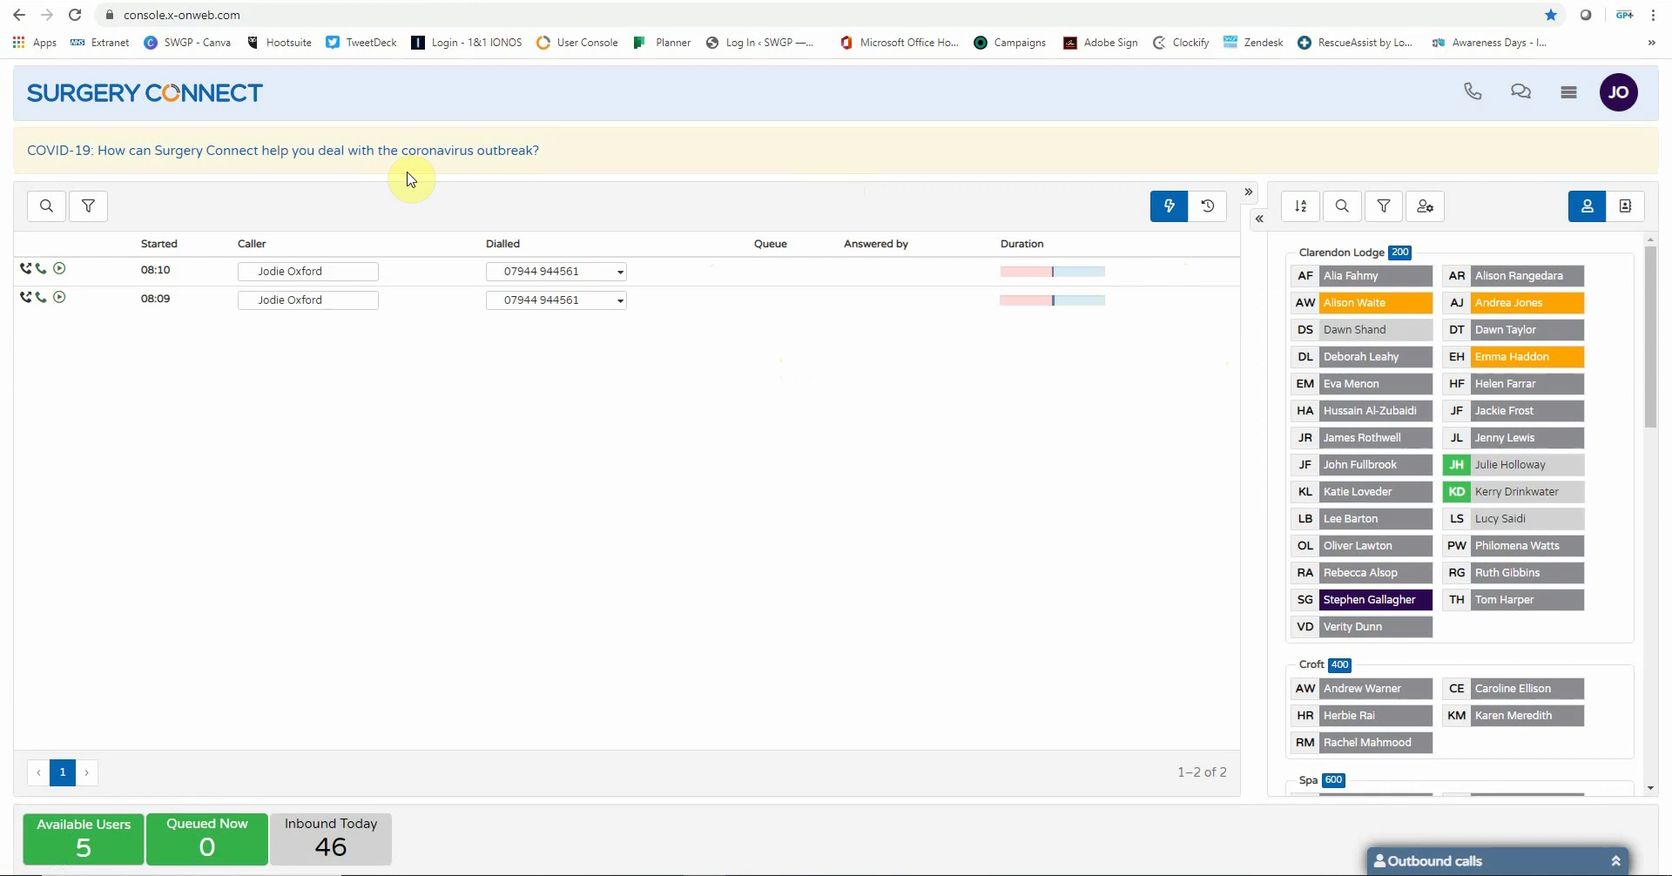
Show the call-log filter row, then hide it again.
click(80, 209)
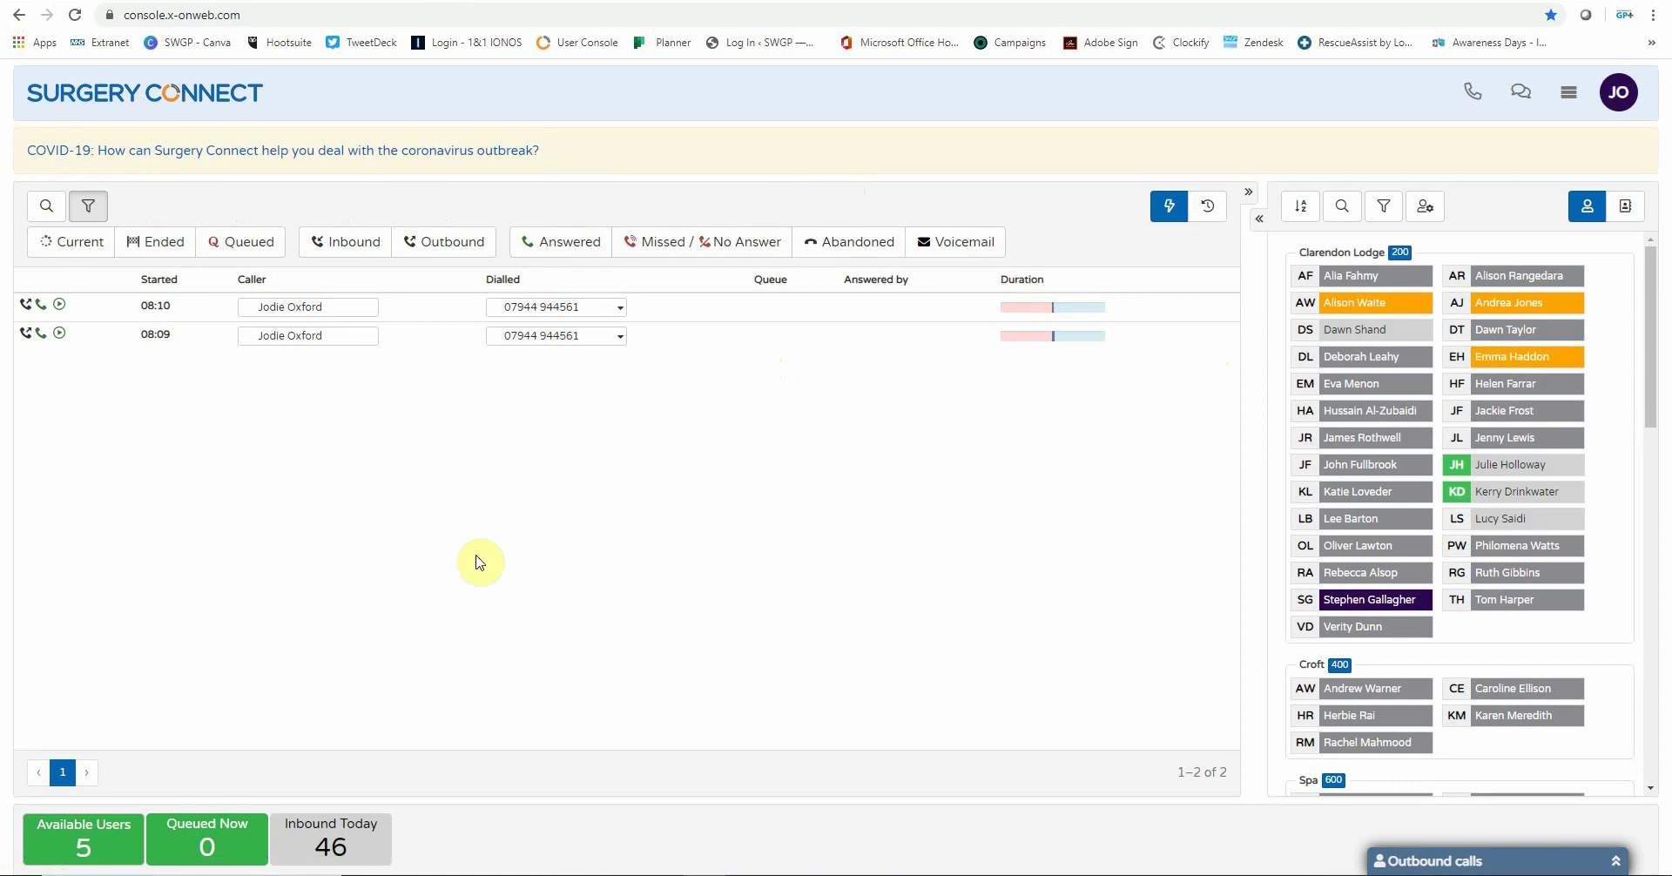
click(86, 206)
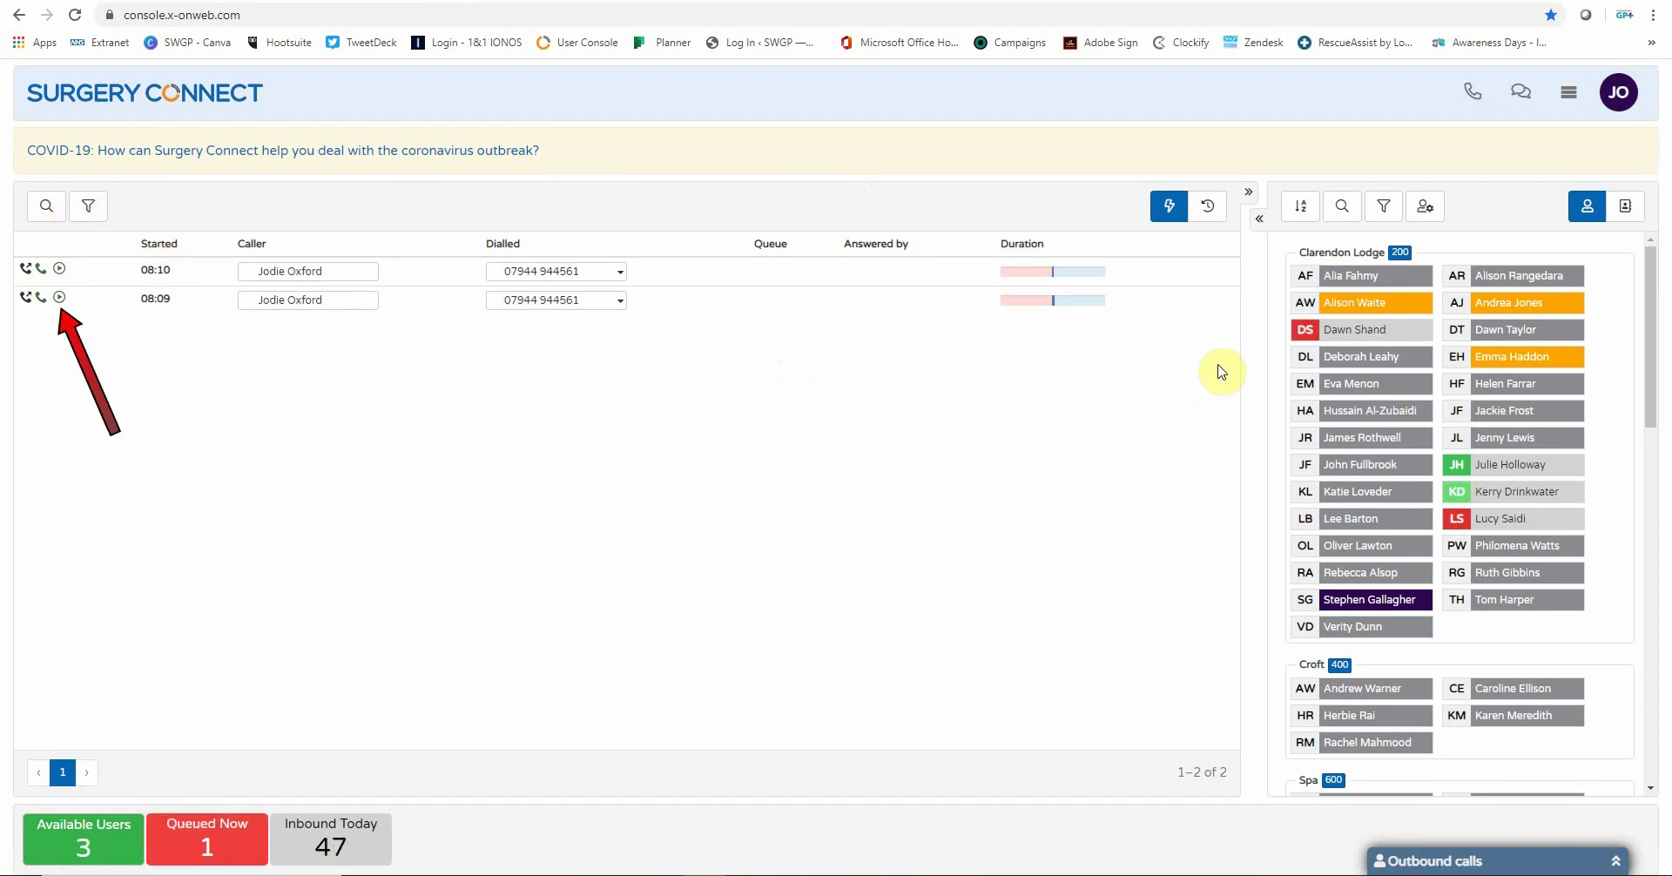
click(1303, 207)
click(1304, 207)
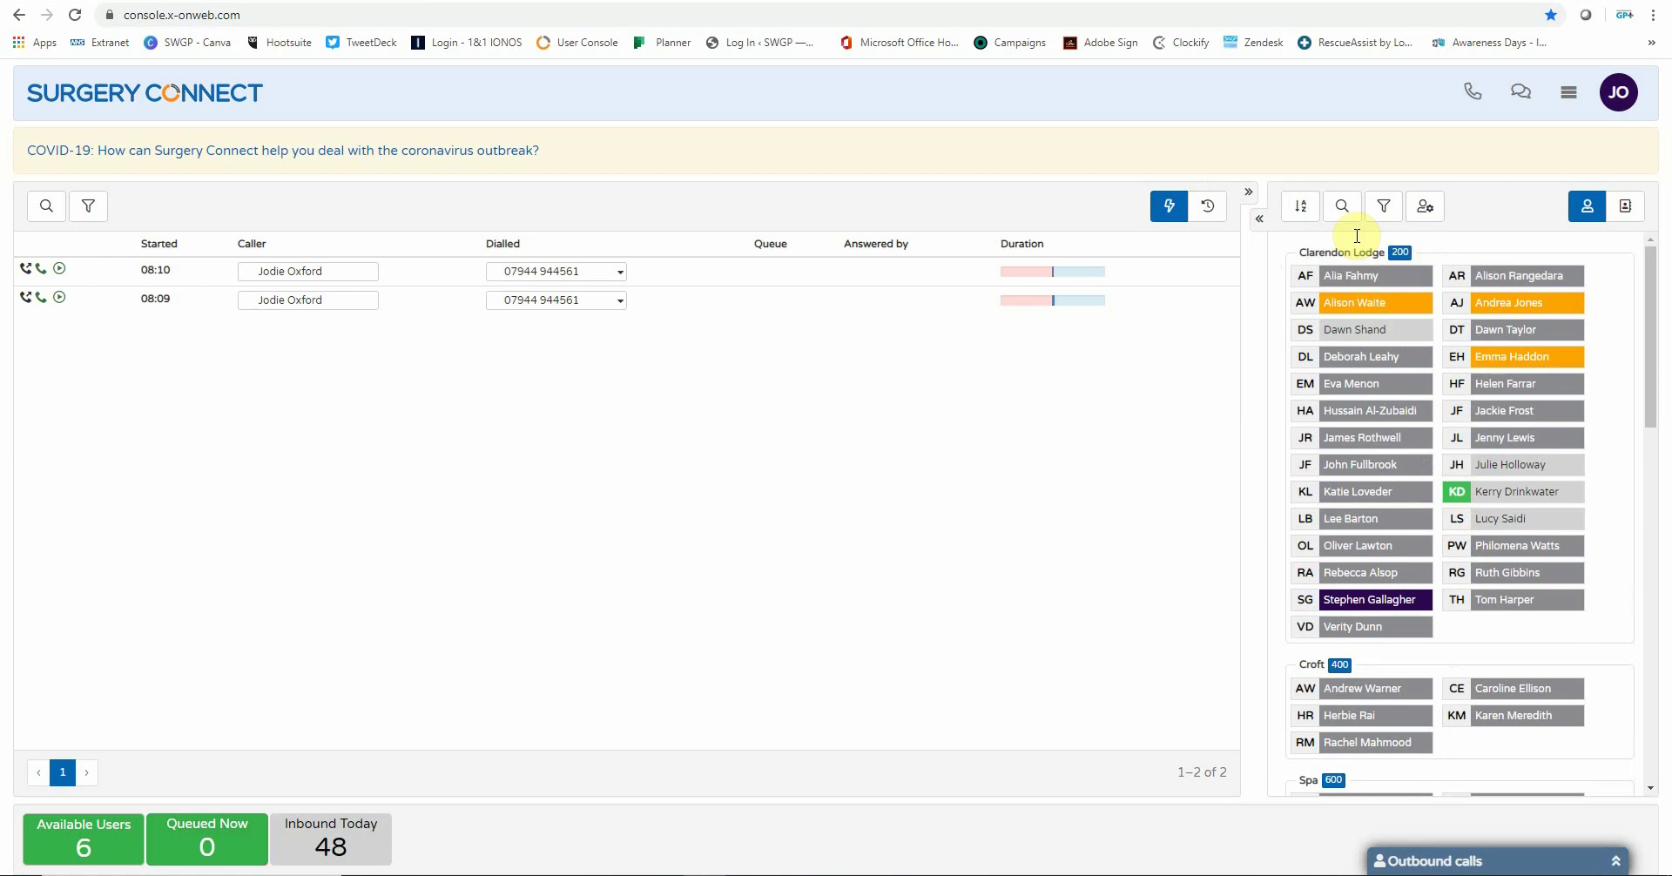
click(1352, 207)
click(1353, 207)
click(1383, 206)
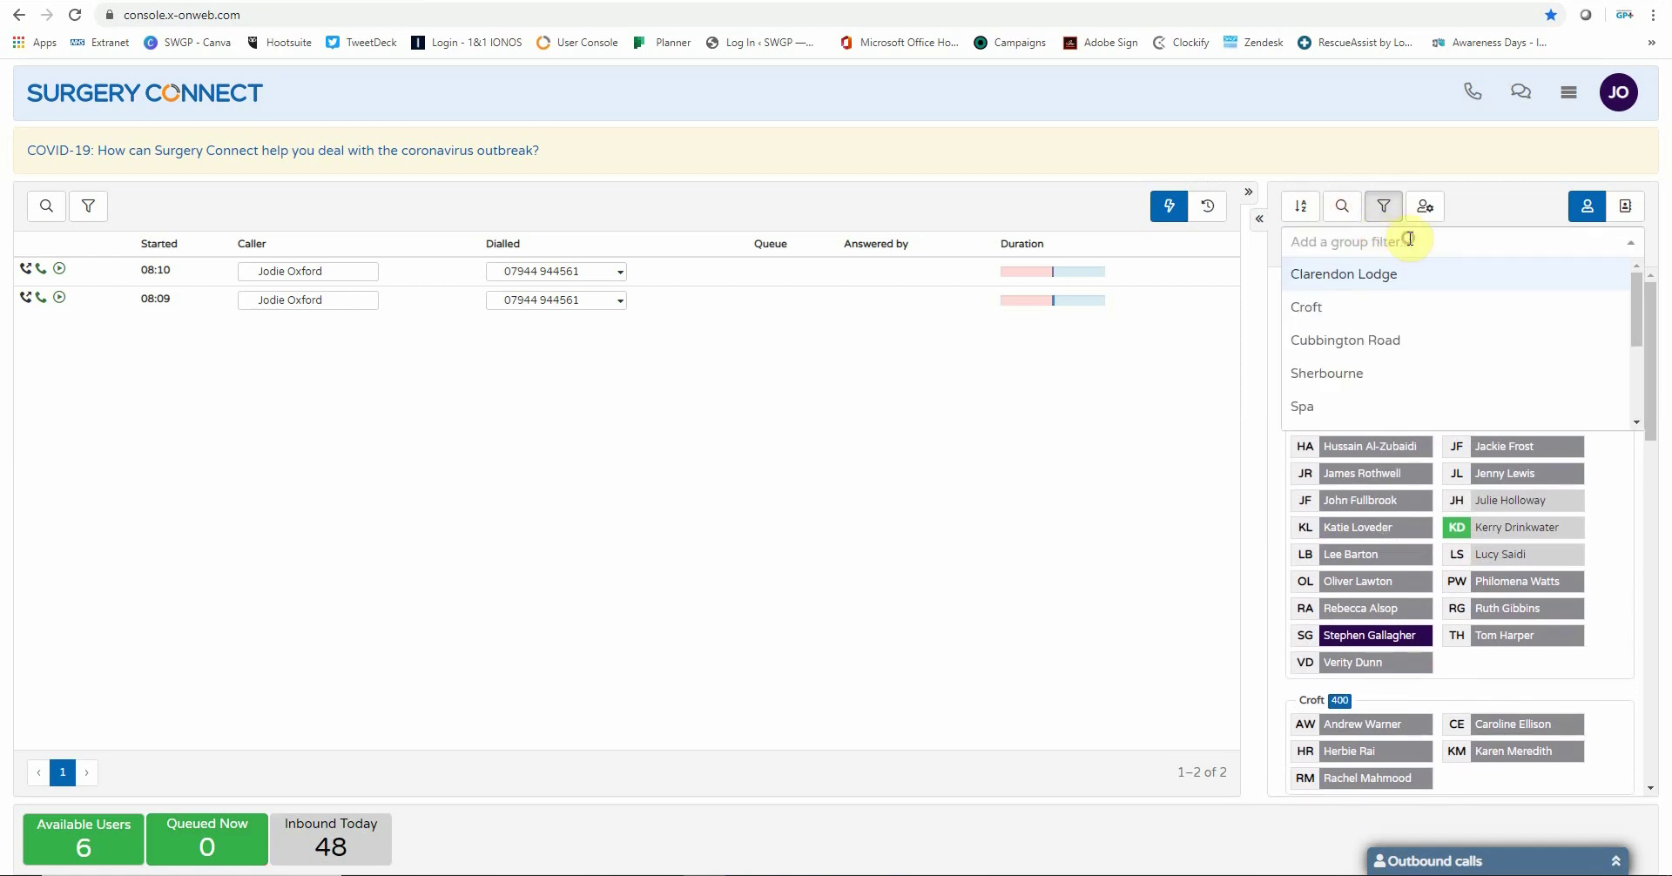
mouse_move(1636, 289)
mouse_down()
mouse_move(1637, 390)
mouse_move(1639, 285)
mouse_up()
scroll(1497, 324, down, 3)
click(1450, 348)
click(1384, 205)
click(1425, 206)
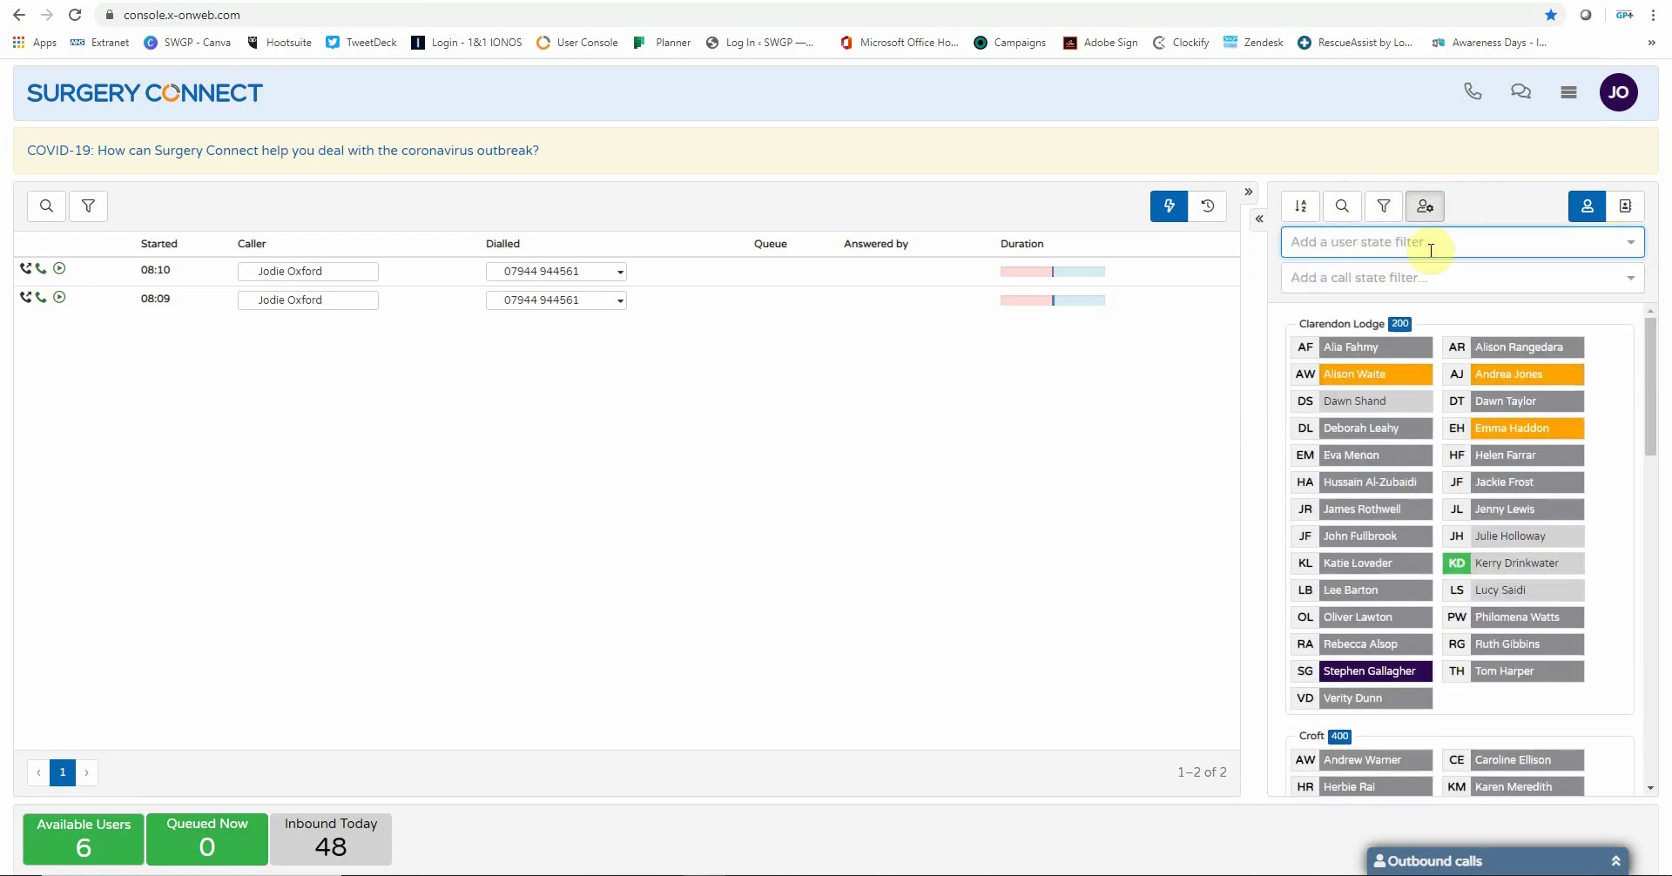
click(1472, 241)
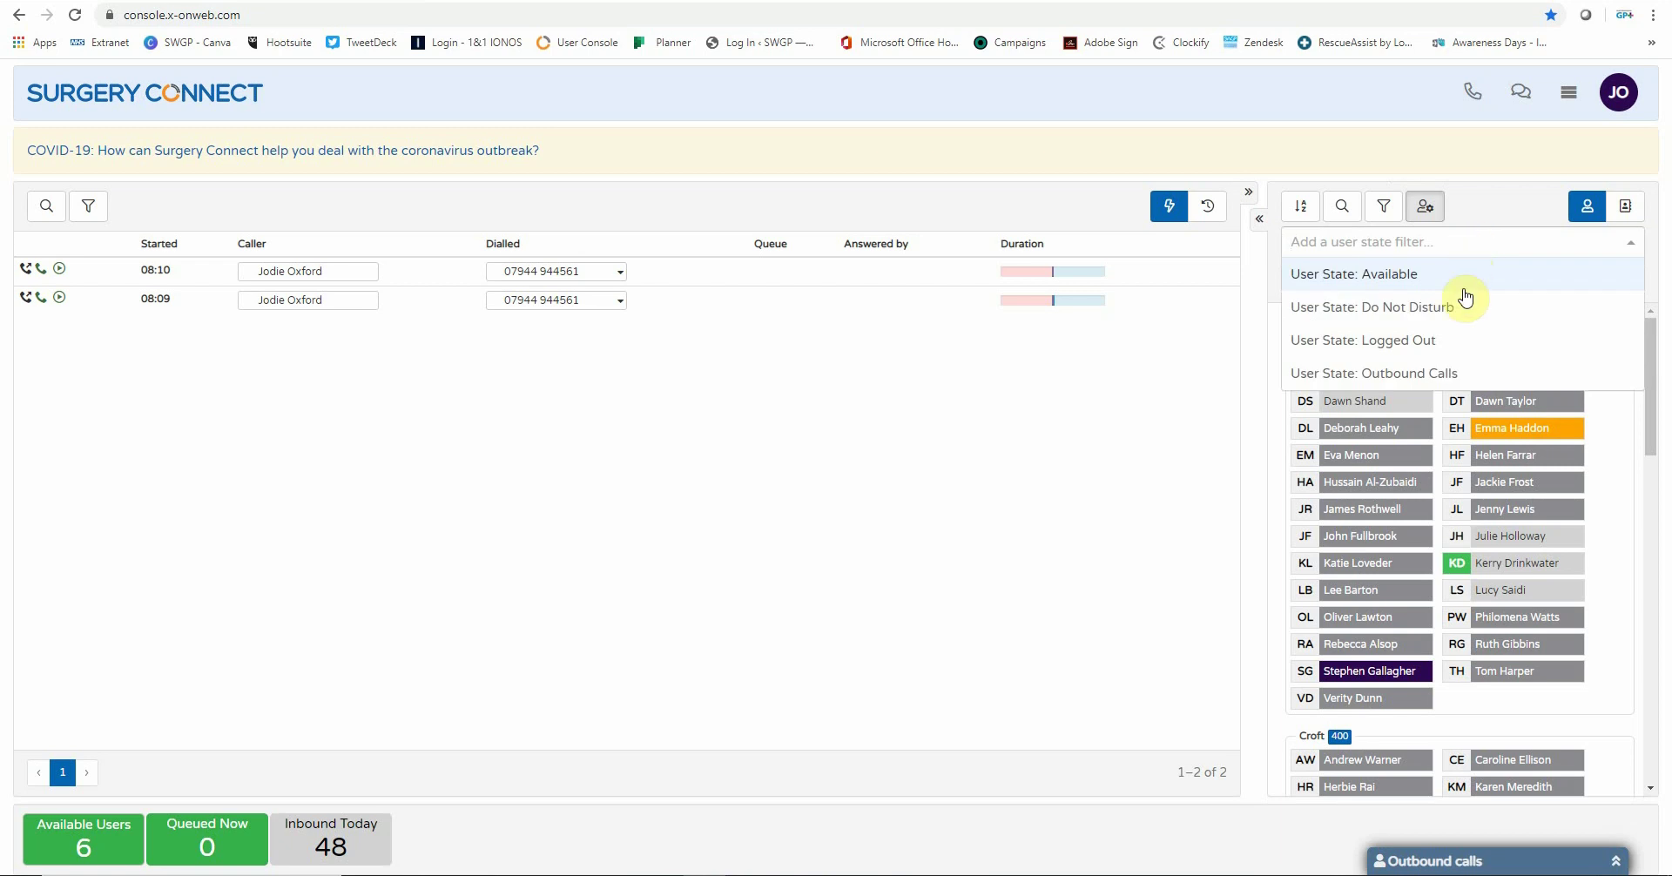
key(Escape)
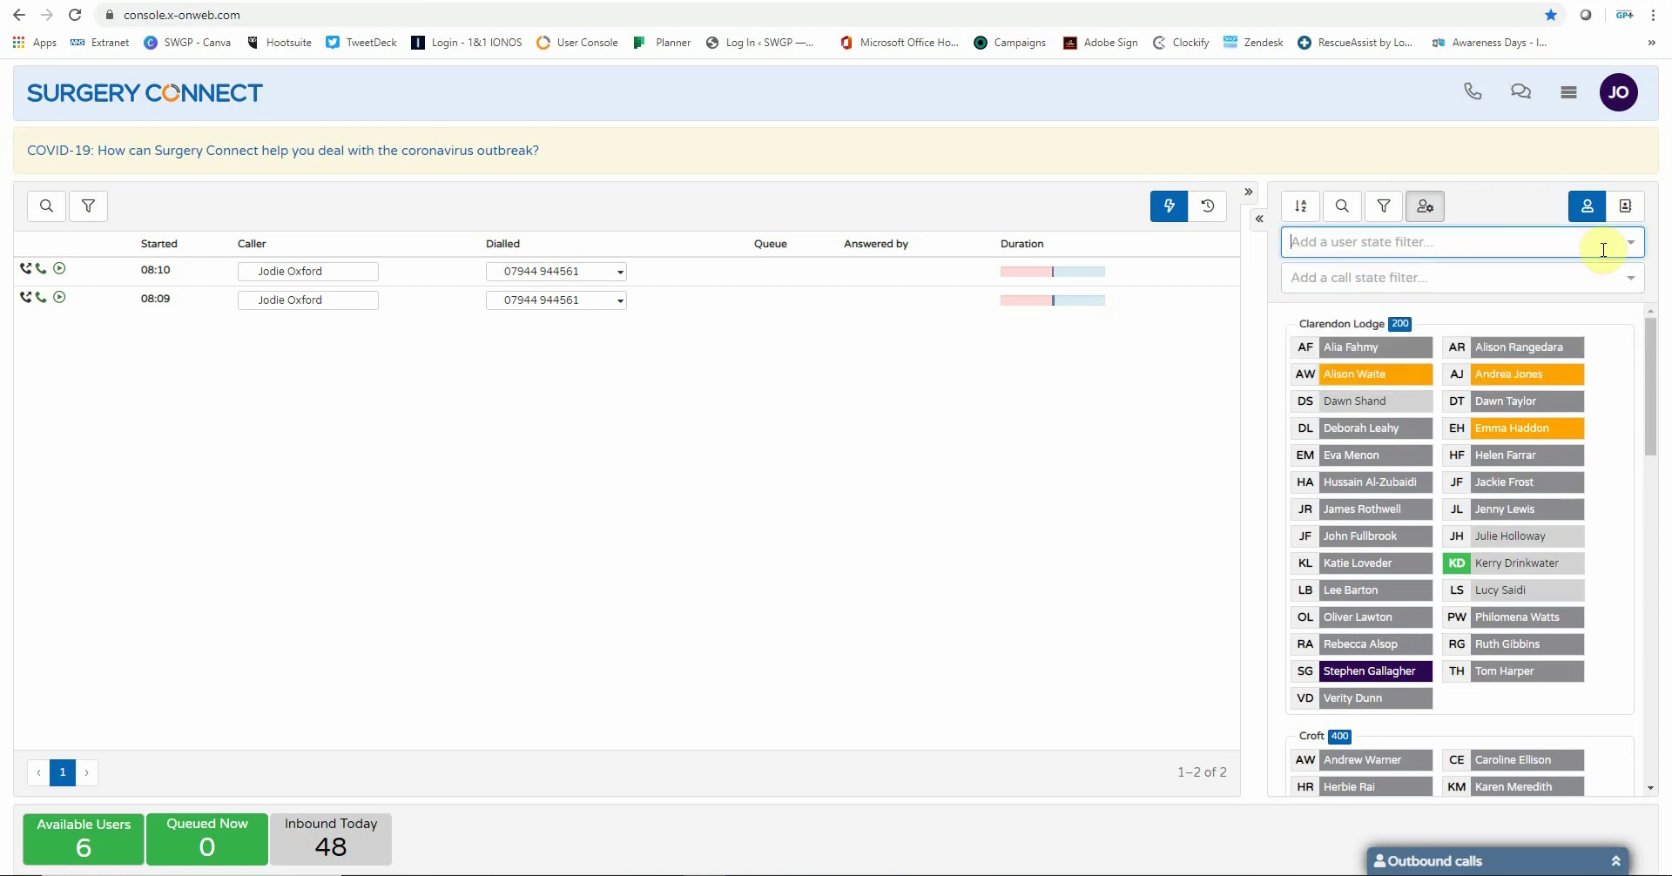
click(1603, 250)
click(1621, 243)
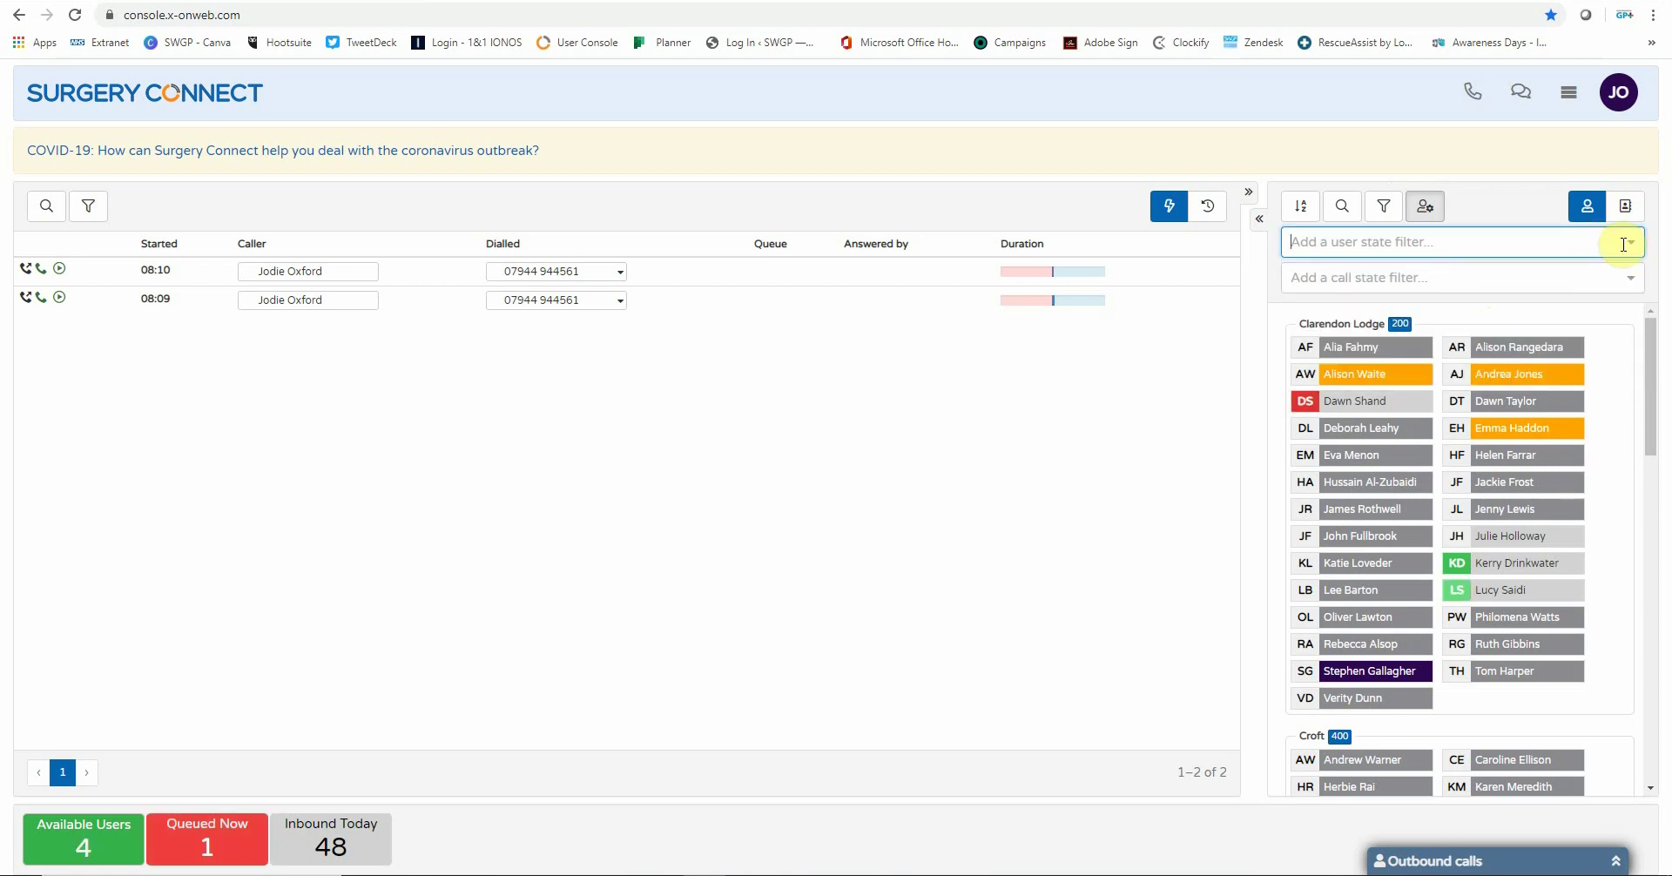
click(1427, 207)
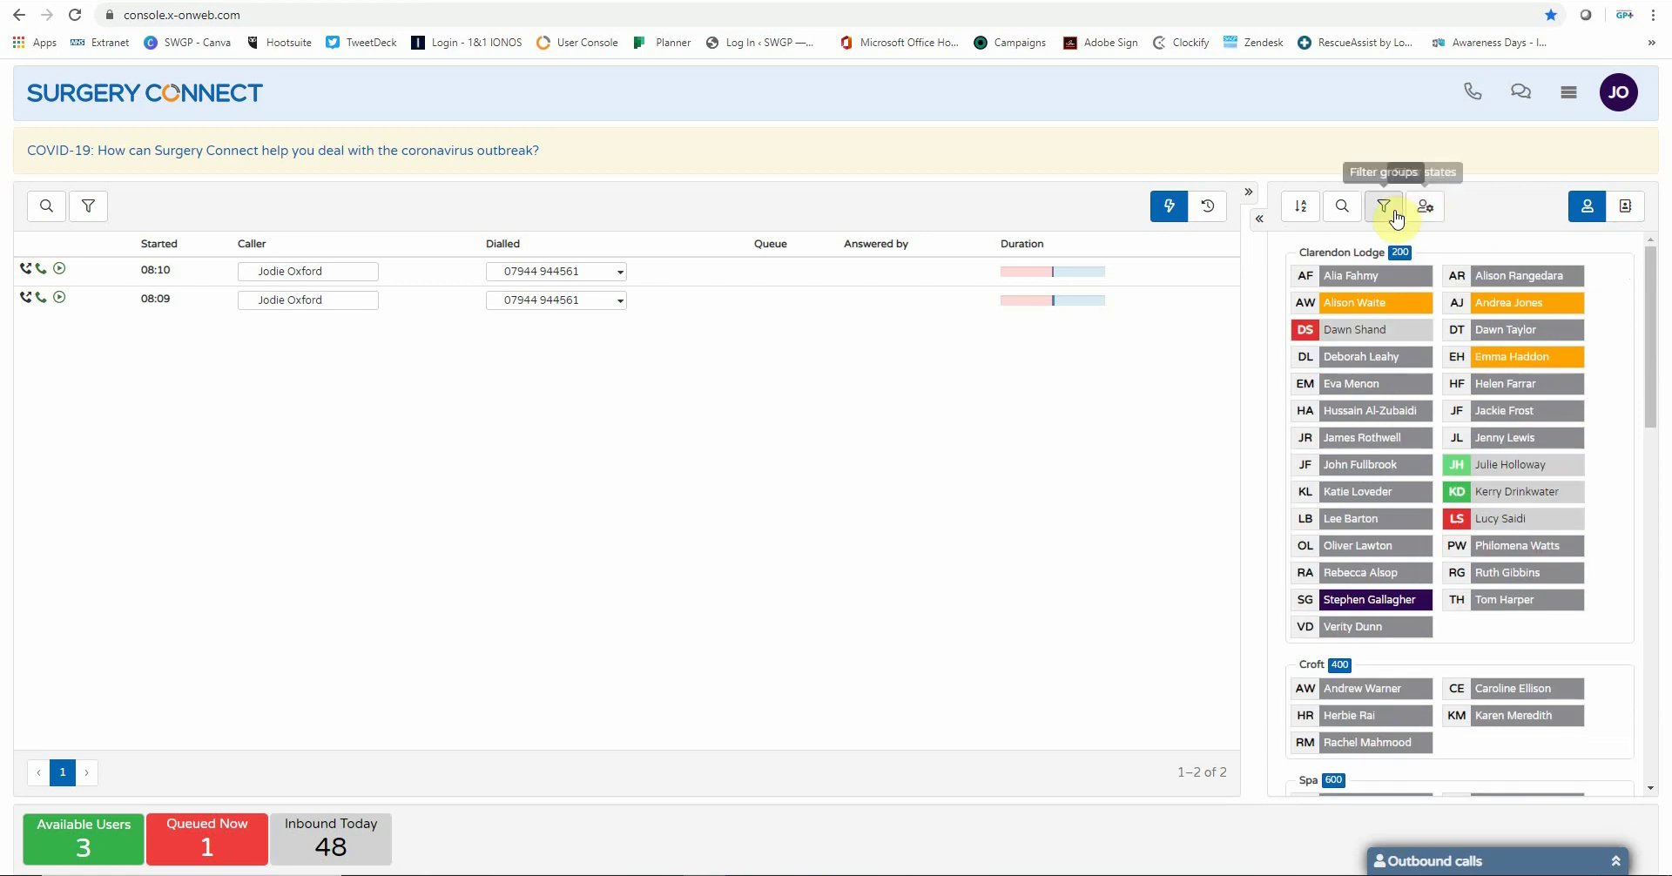
Scroll to the Waterside group, then view and close a staff member's Call dialog.
scroll(1612, 436, down, 7)
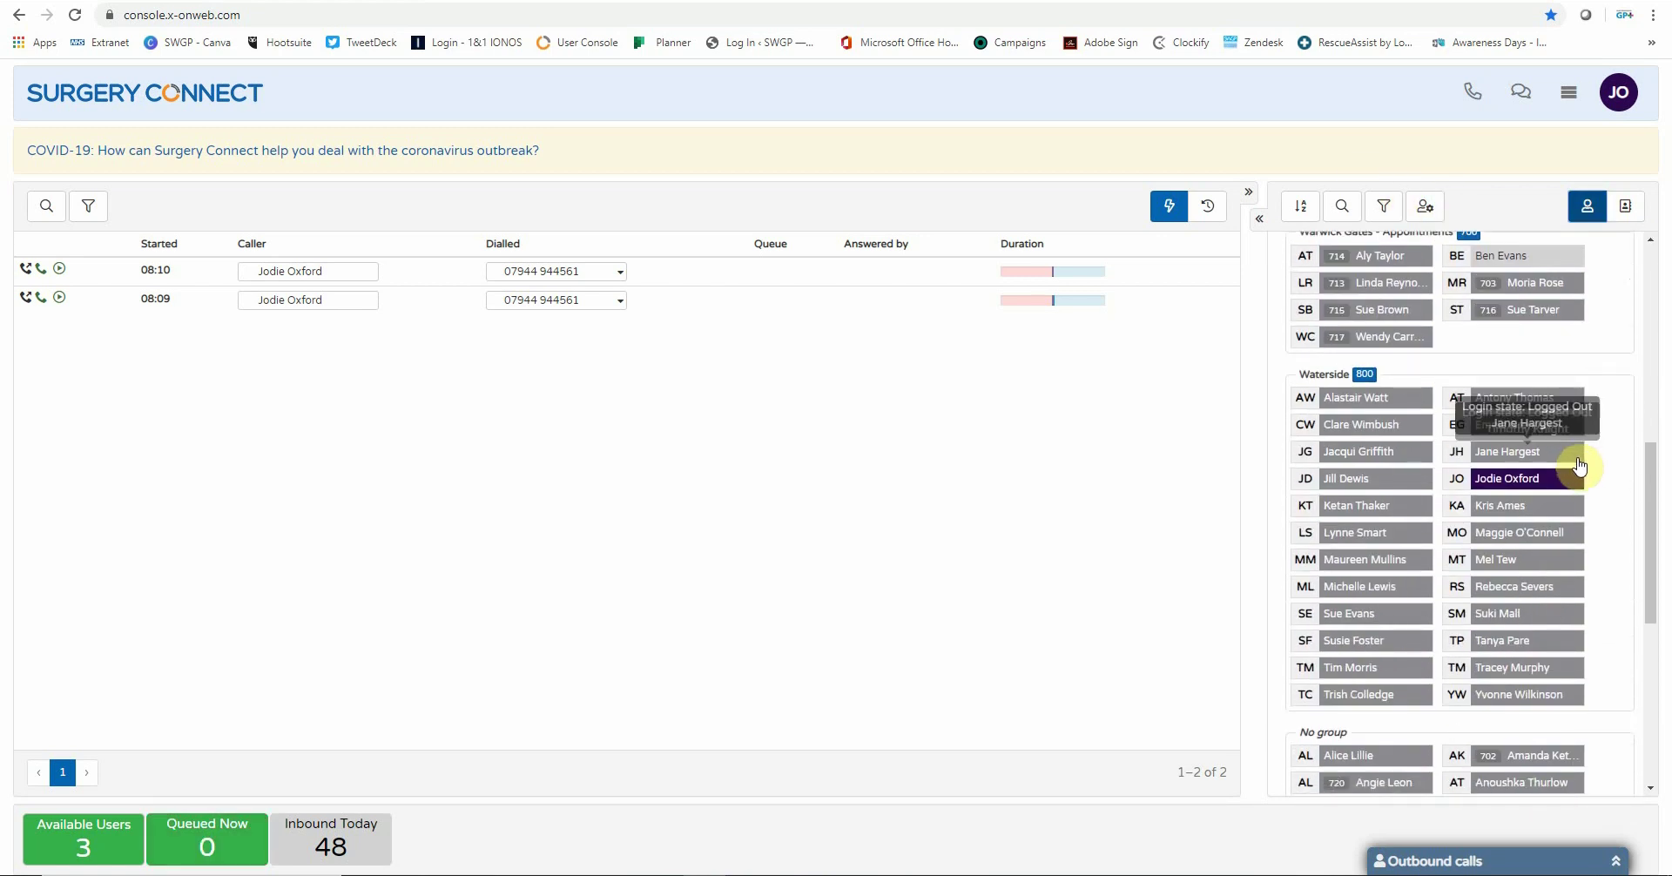
click(1378, 426)
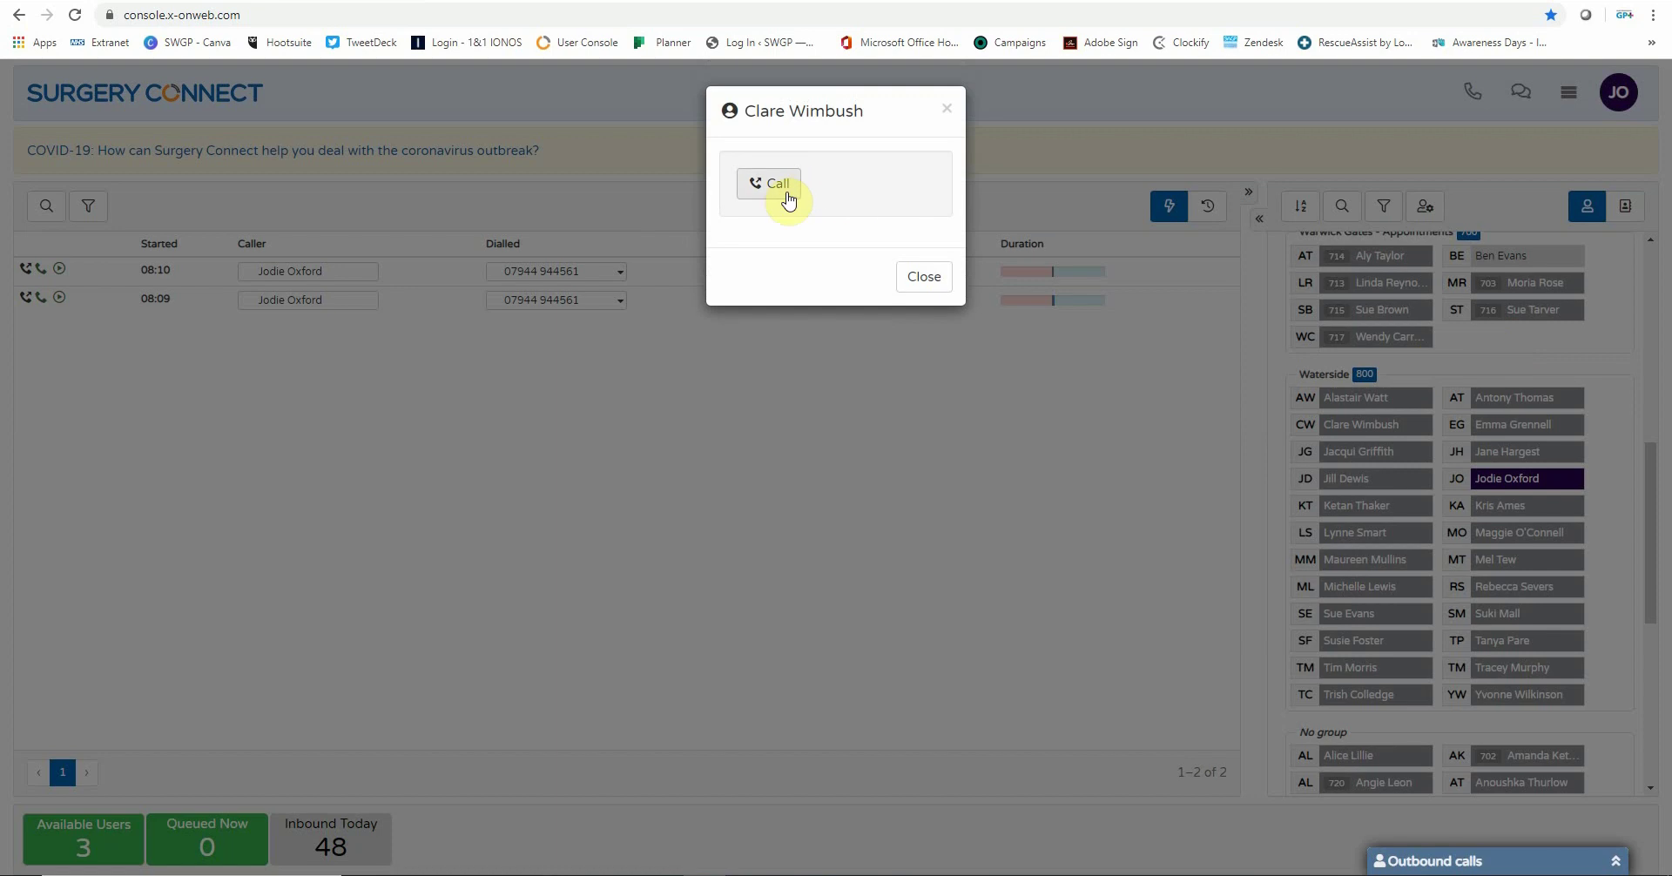
click(925, 277)
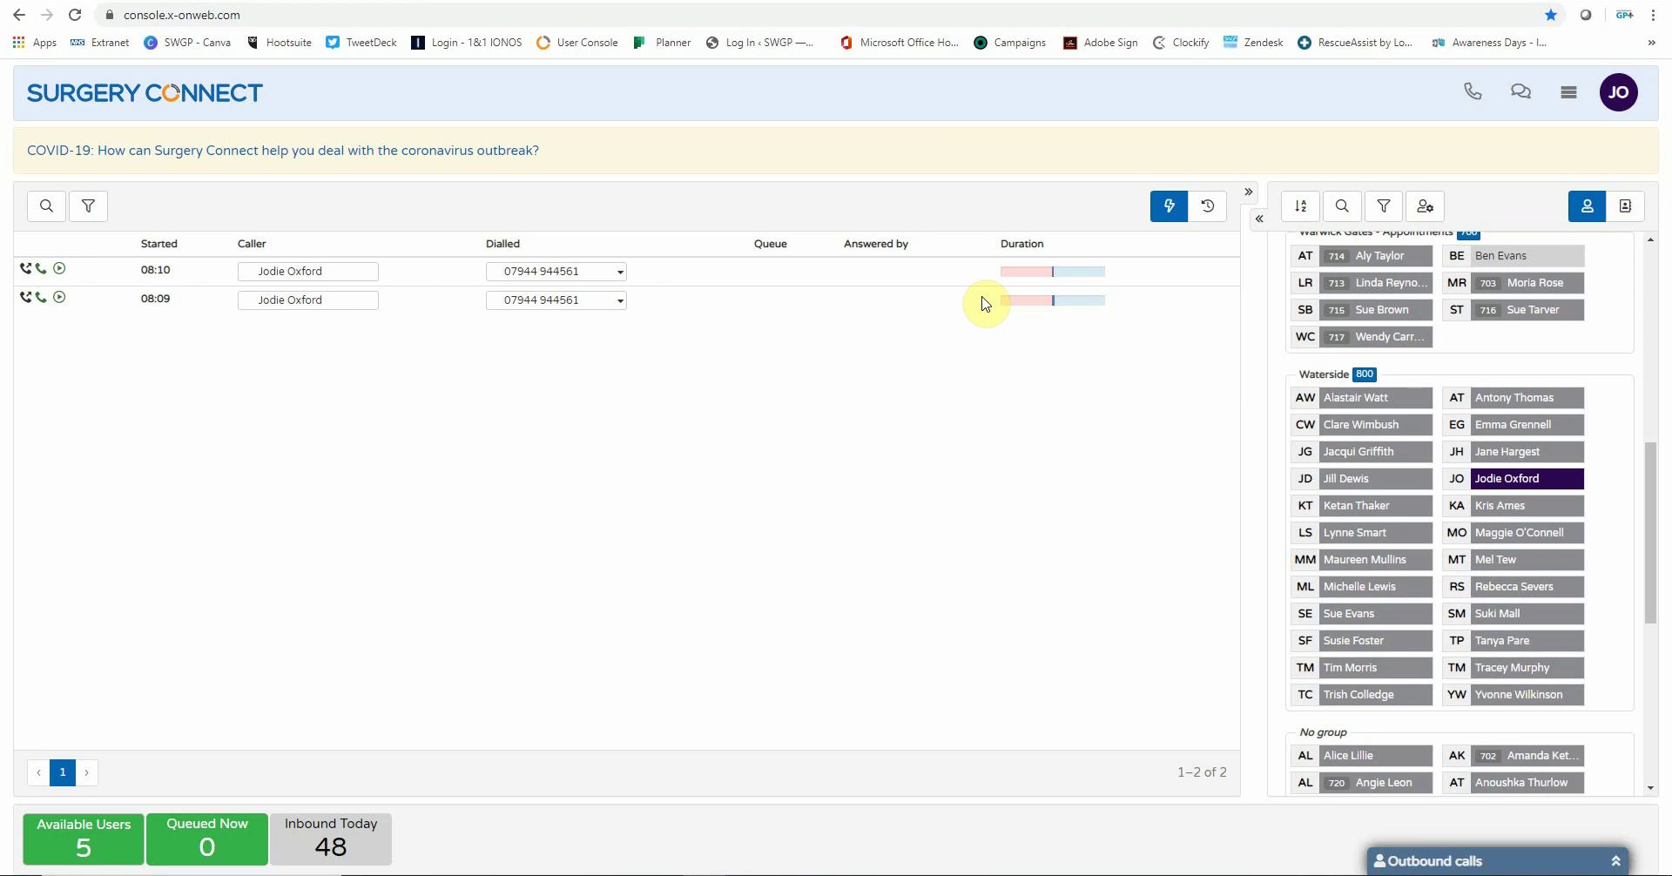
Set your user status to Outbound Calls from the Outbound calls panel.
scroll(1489, 566, up, 7)
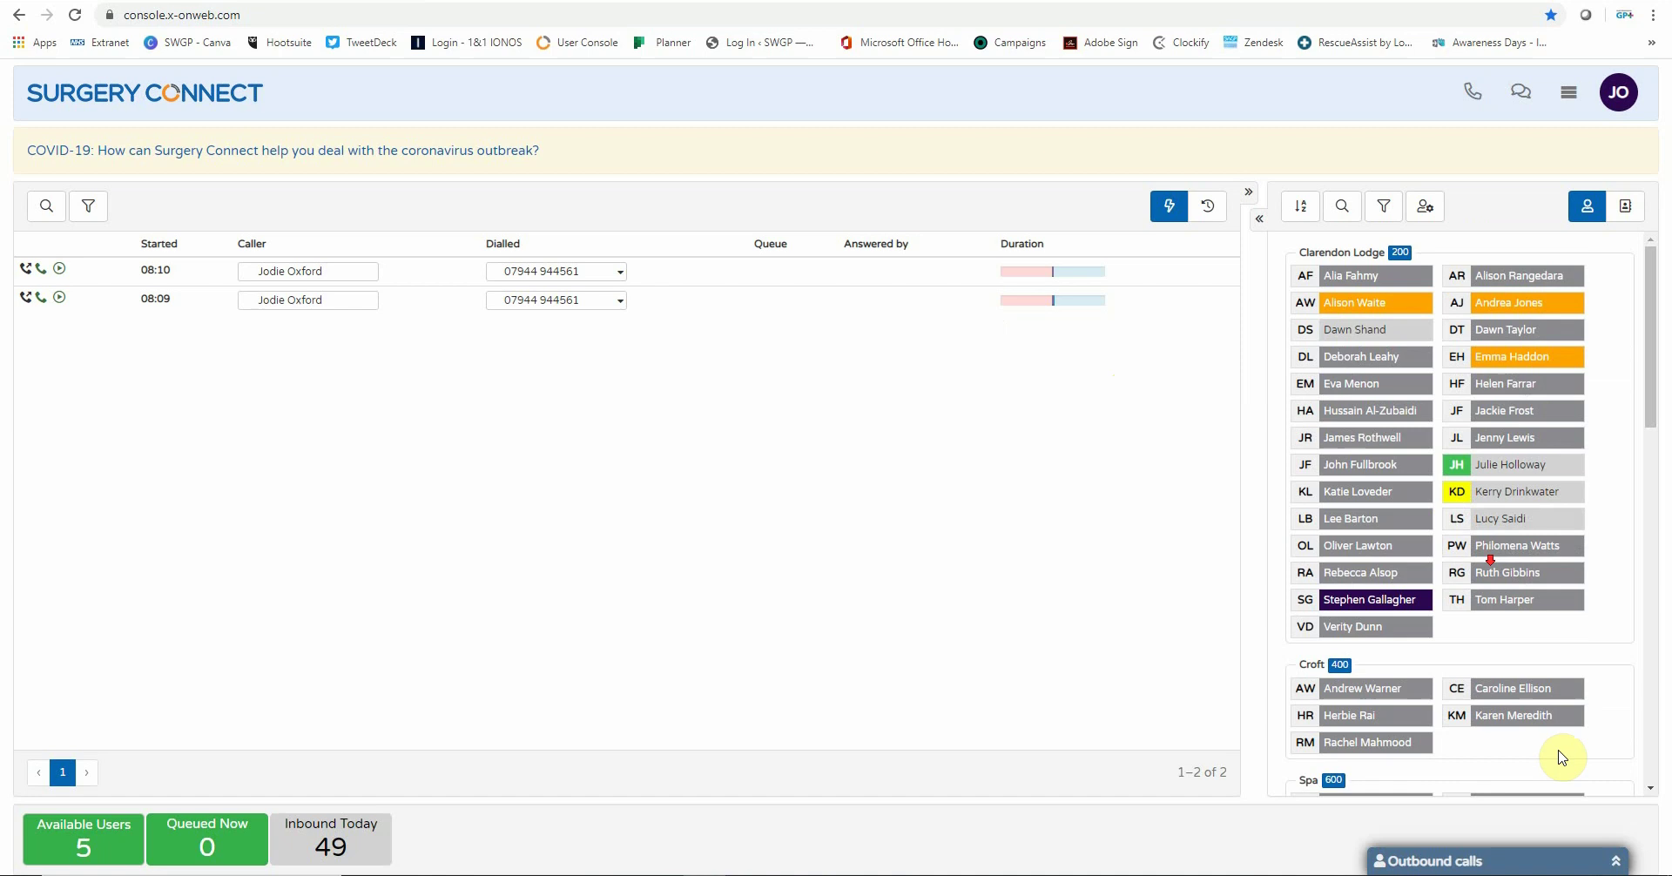
click(1571, 860)
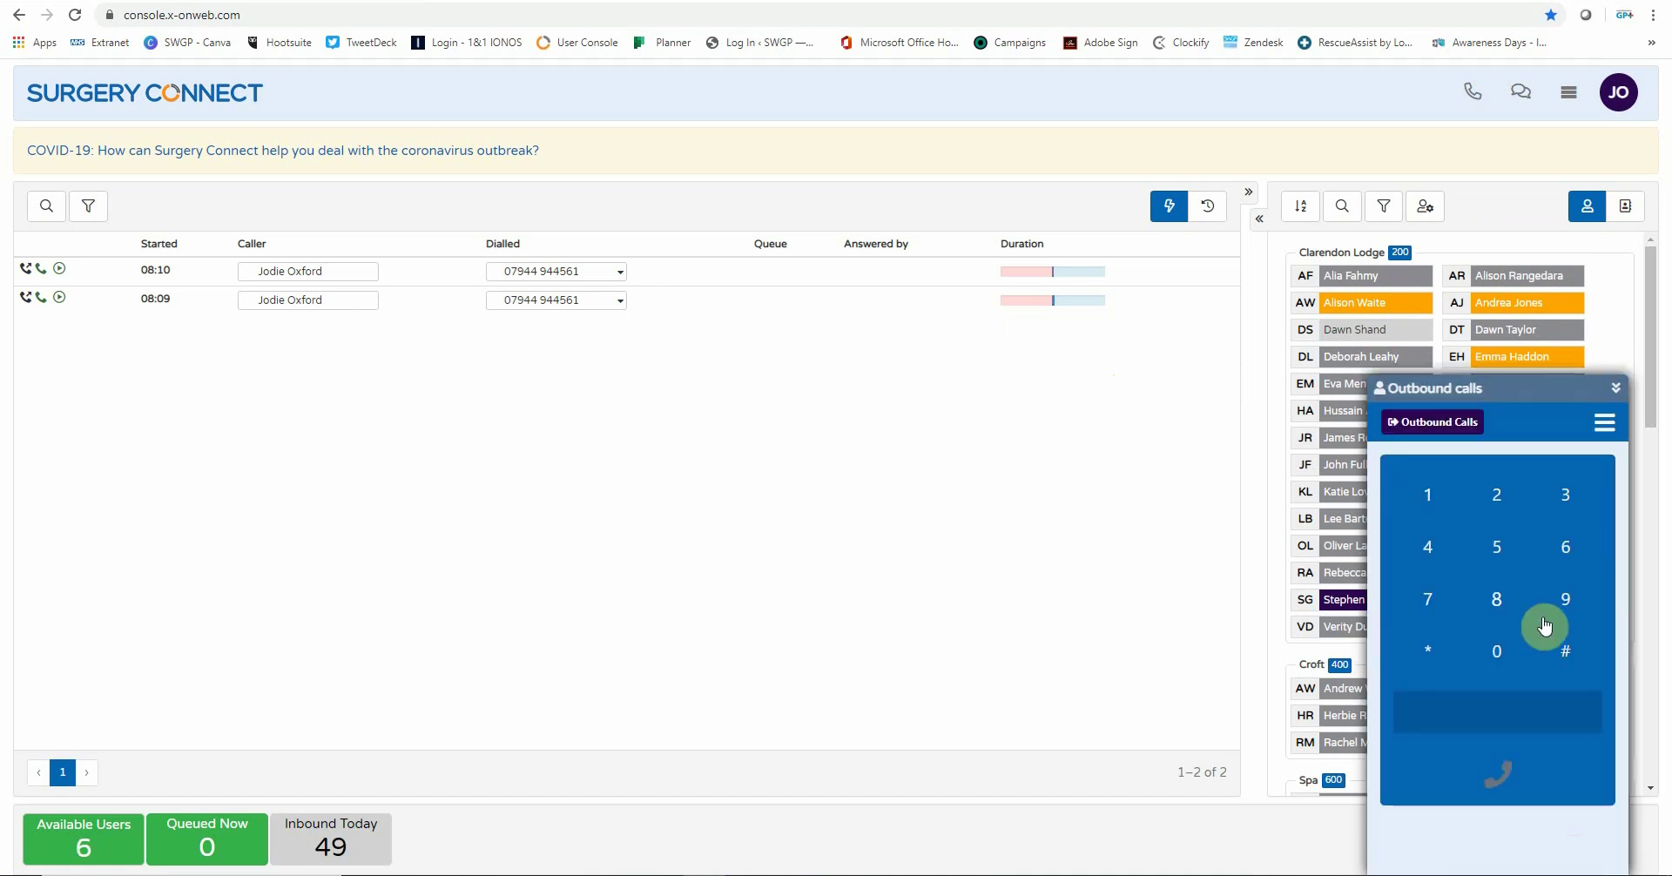
click(1446, 433)
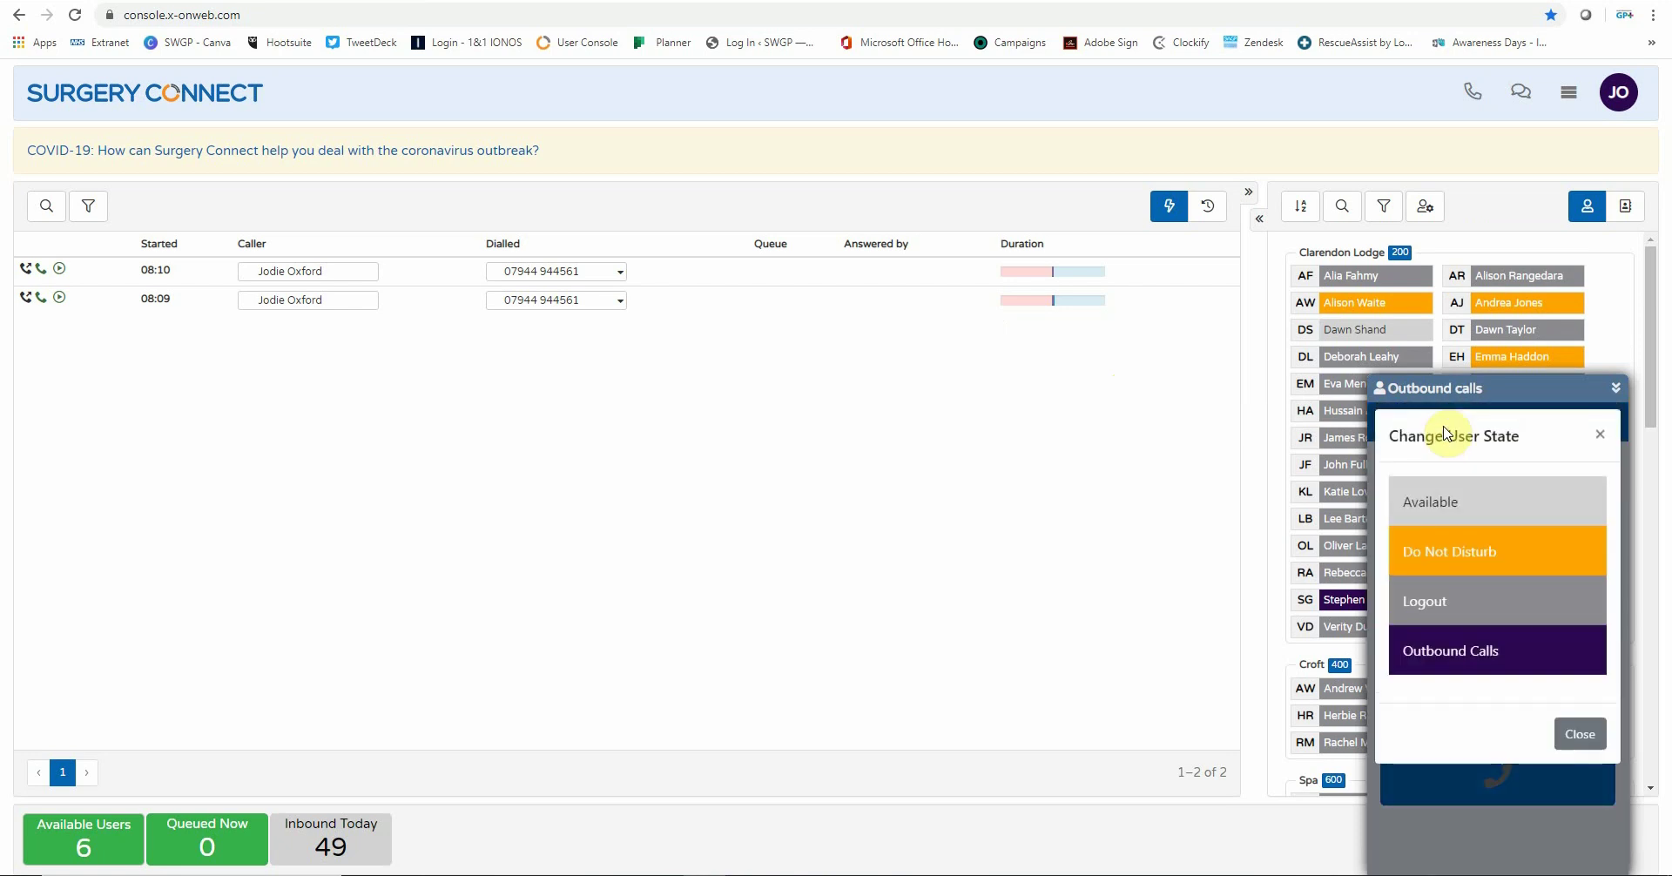
click(1520, 659)
click(1498, 743)
Dial the 11-digit mobile number from the call log on the keypad and place the call.
click(1497, 652)
click(1429, 616)
click(1572, 614)
click(1415, 554)
click(1428, 553)
click(1535, 579)
click(1413, 549)
click(1422, 549)
click(1503, 553)
click(1582, 552)
click(1446, 511)
click(1495, 789)
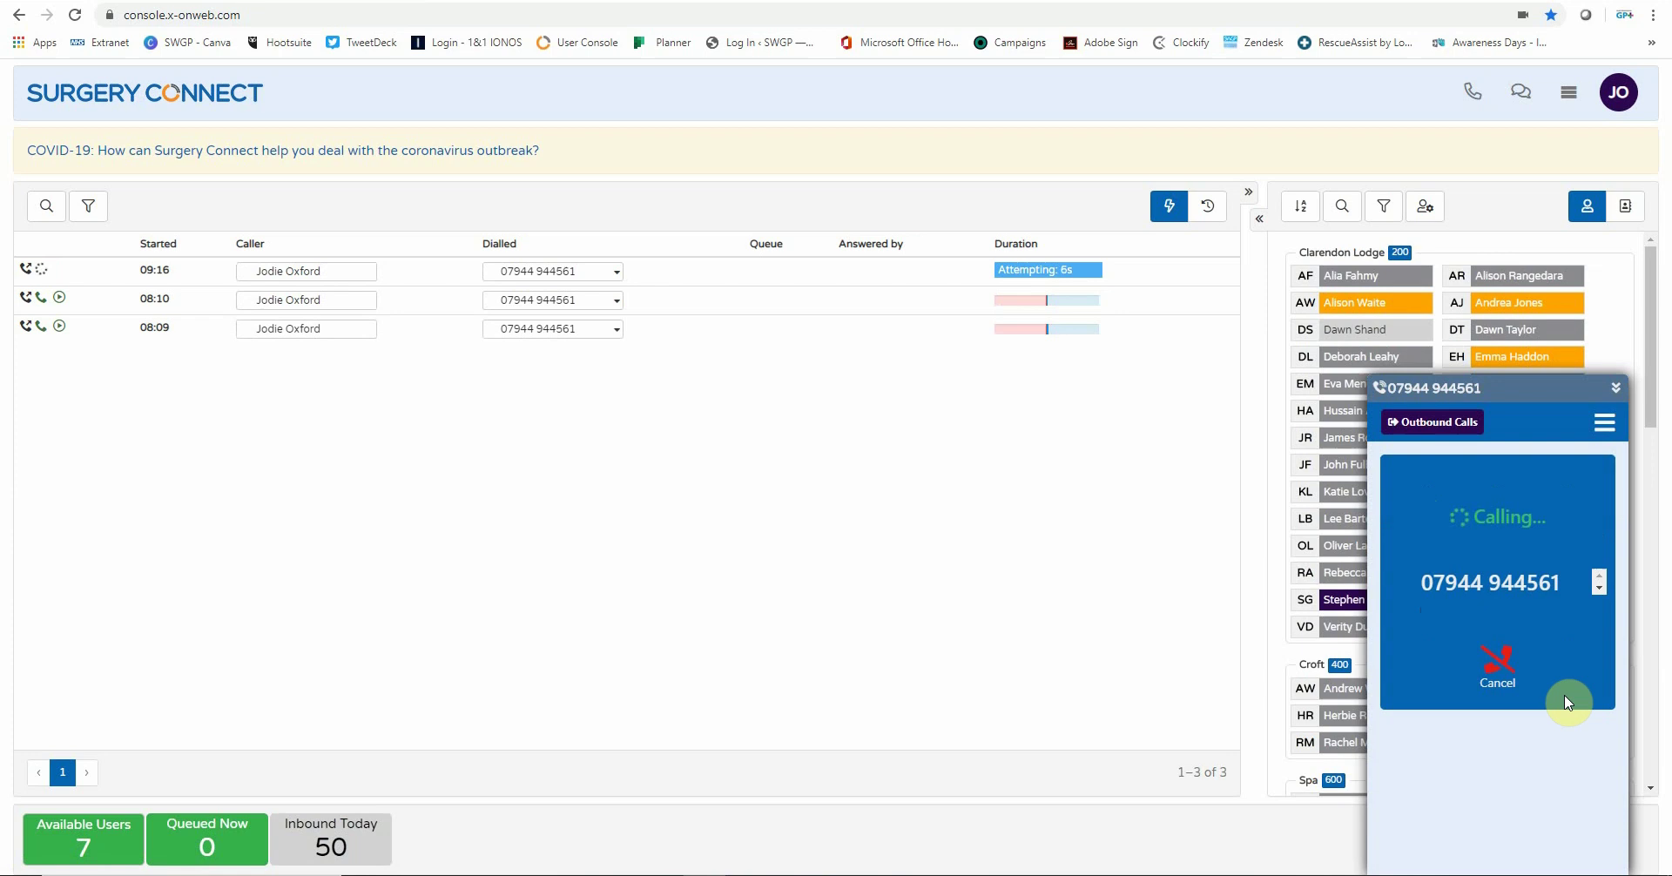
Mute, hold, resume and end the outbound call, then collapse the Outbound calls dialler.
click(1425, 672)
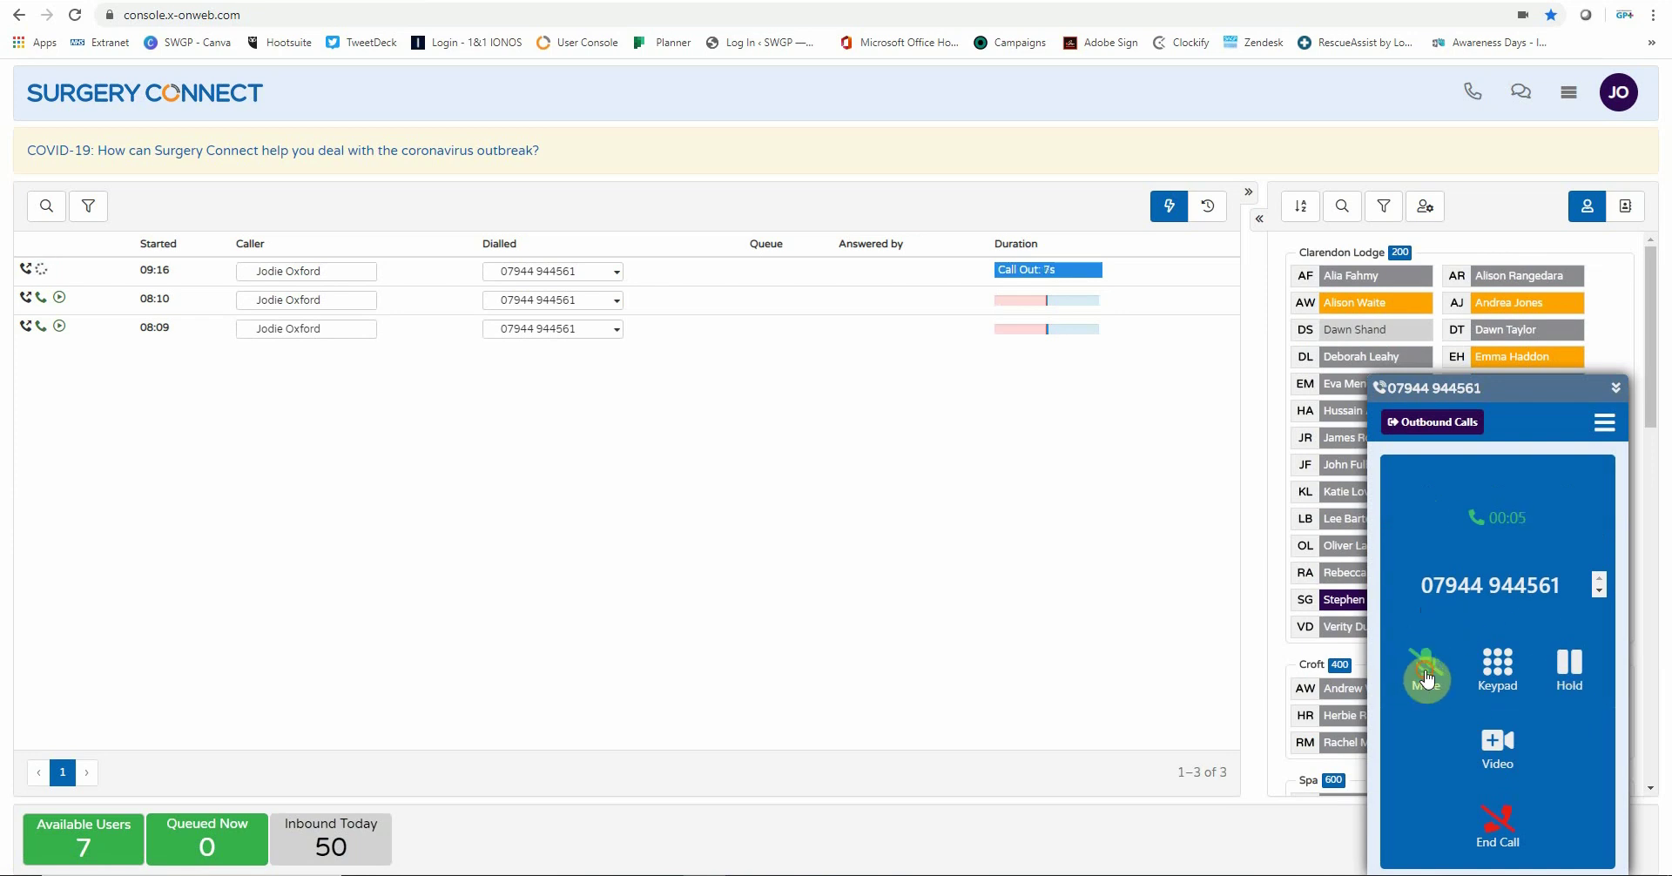
click(1567, 666)
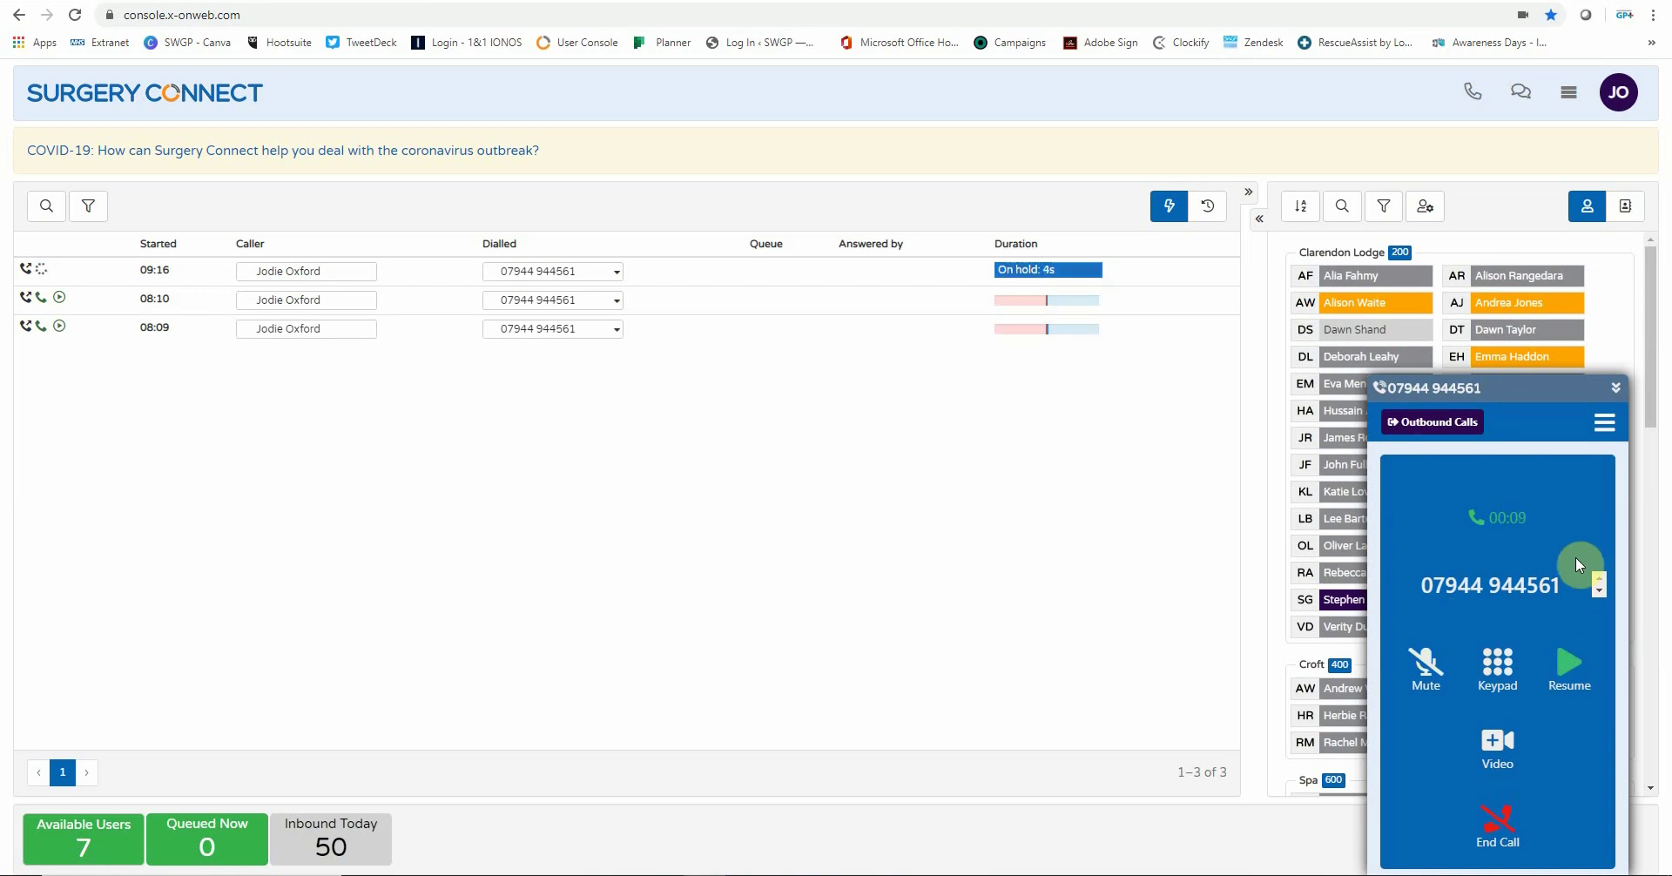
click(1575, 662)
click(1498, 821)
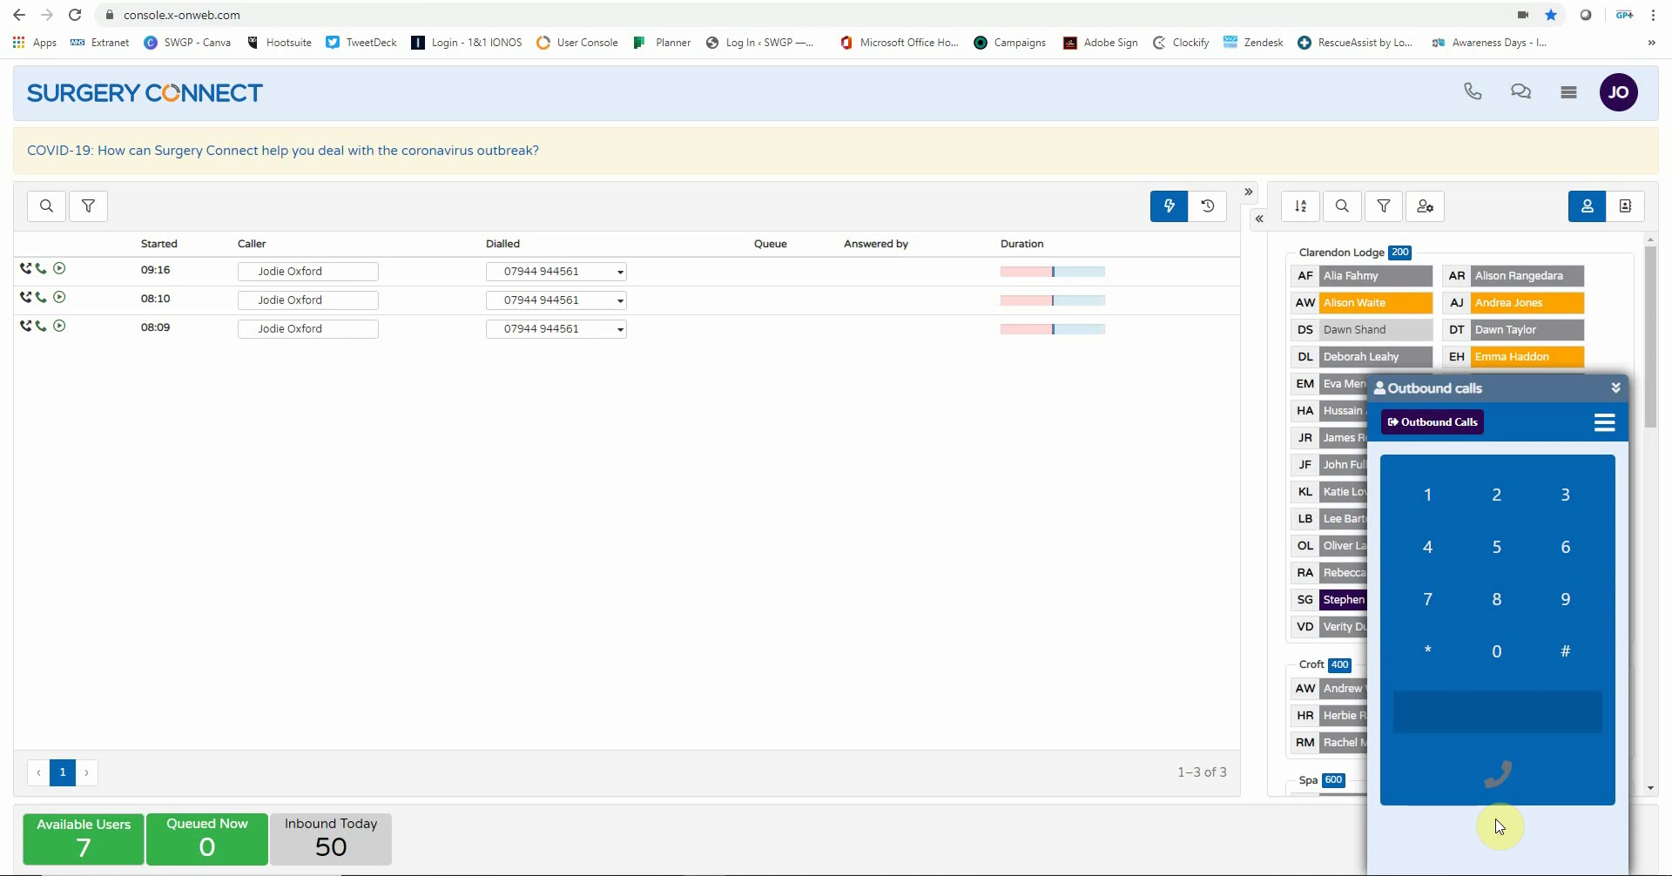
click(1617, 389)
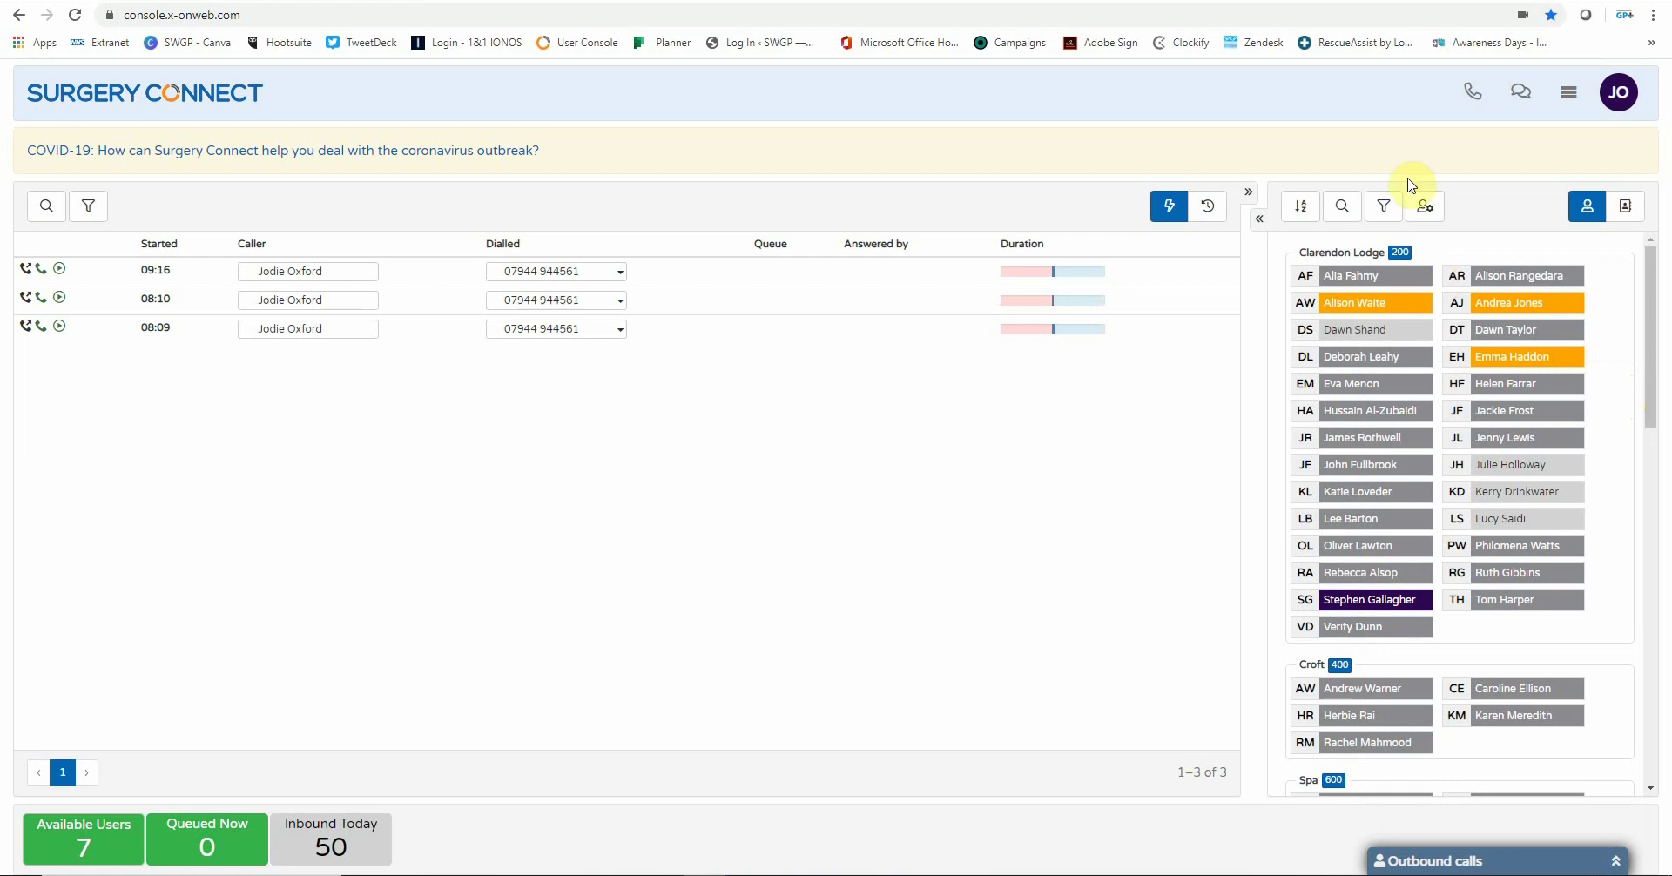
click(1456, 111)
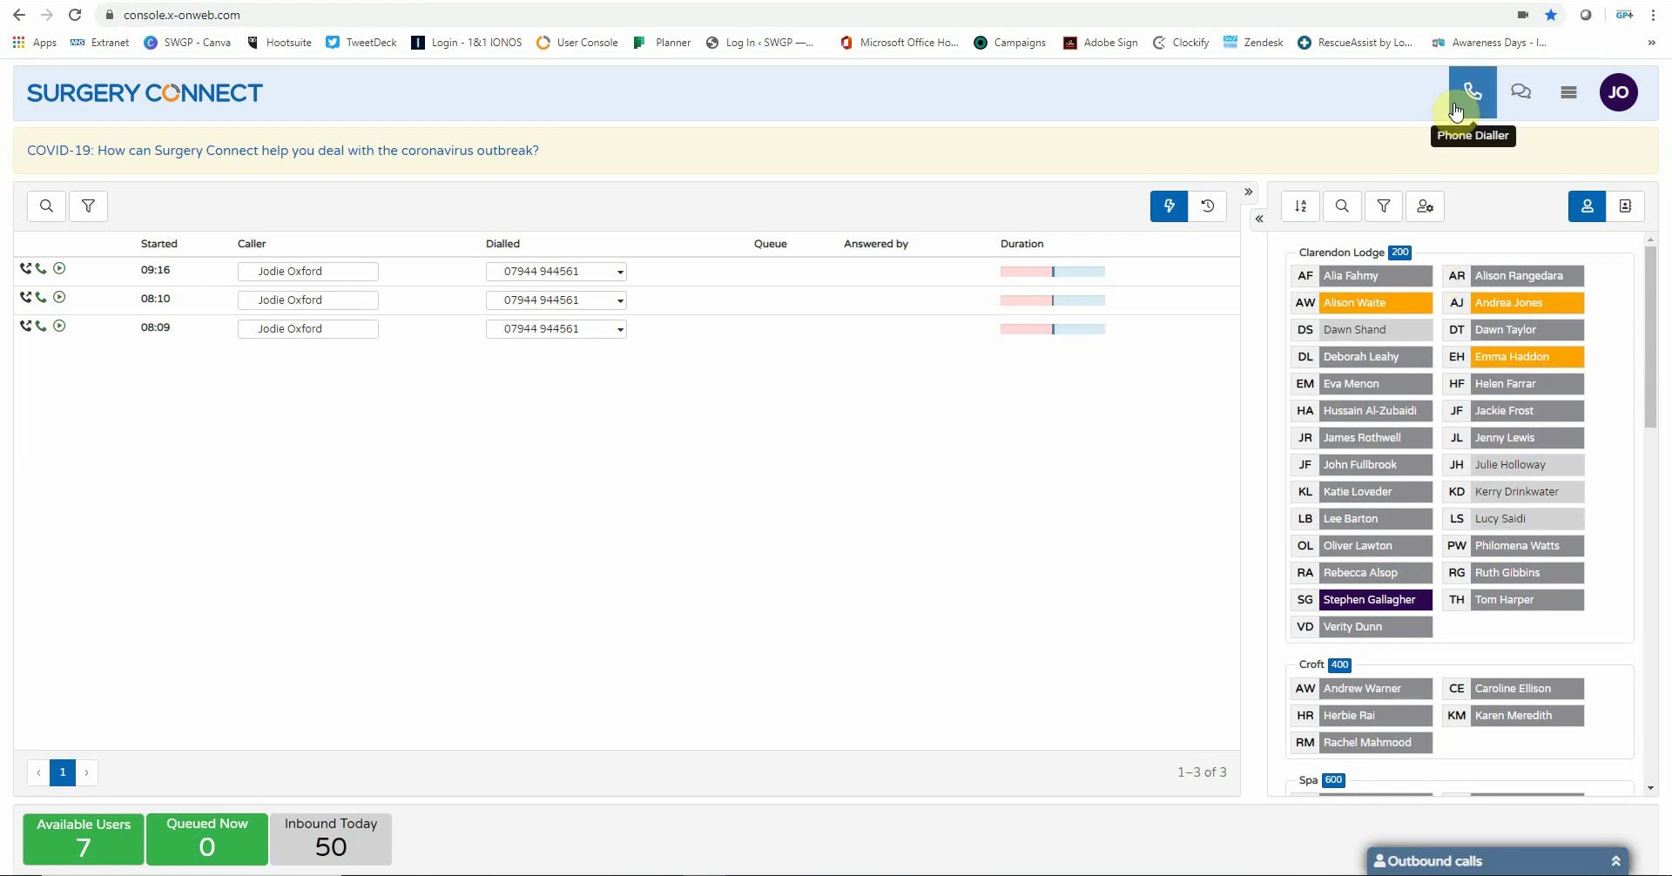
click(1456, 111)
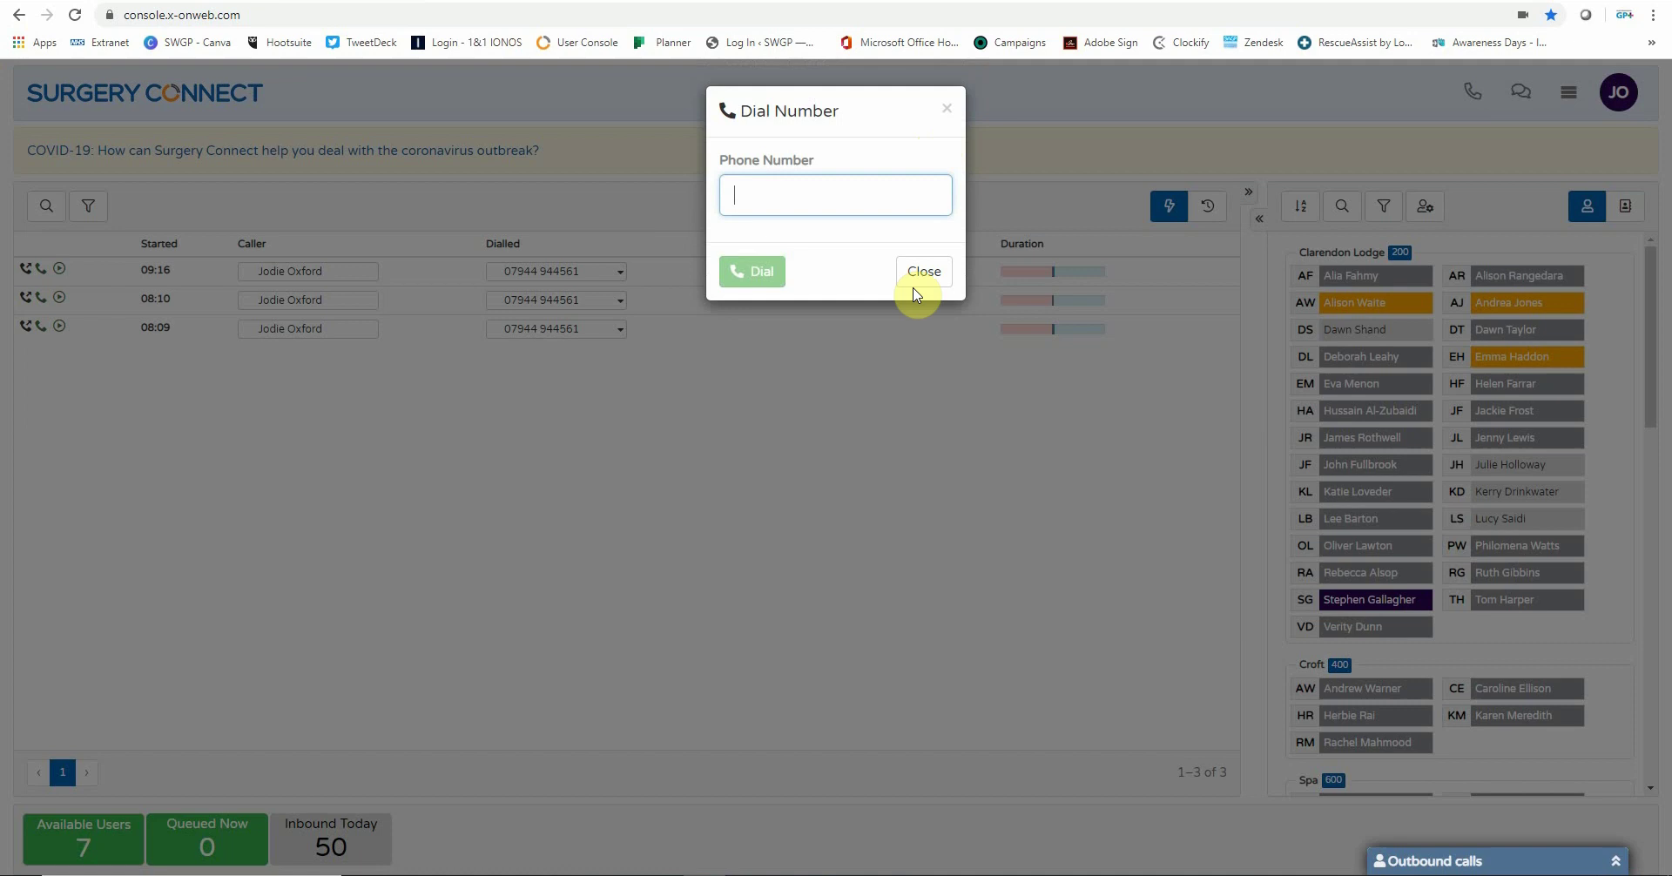
click(946, 107)
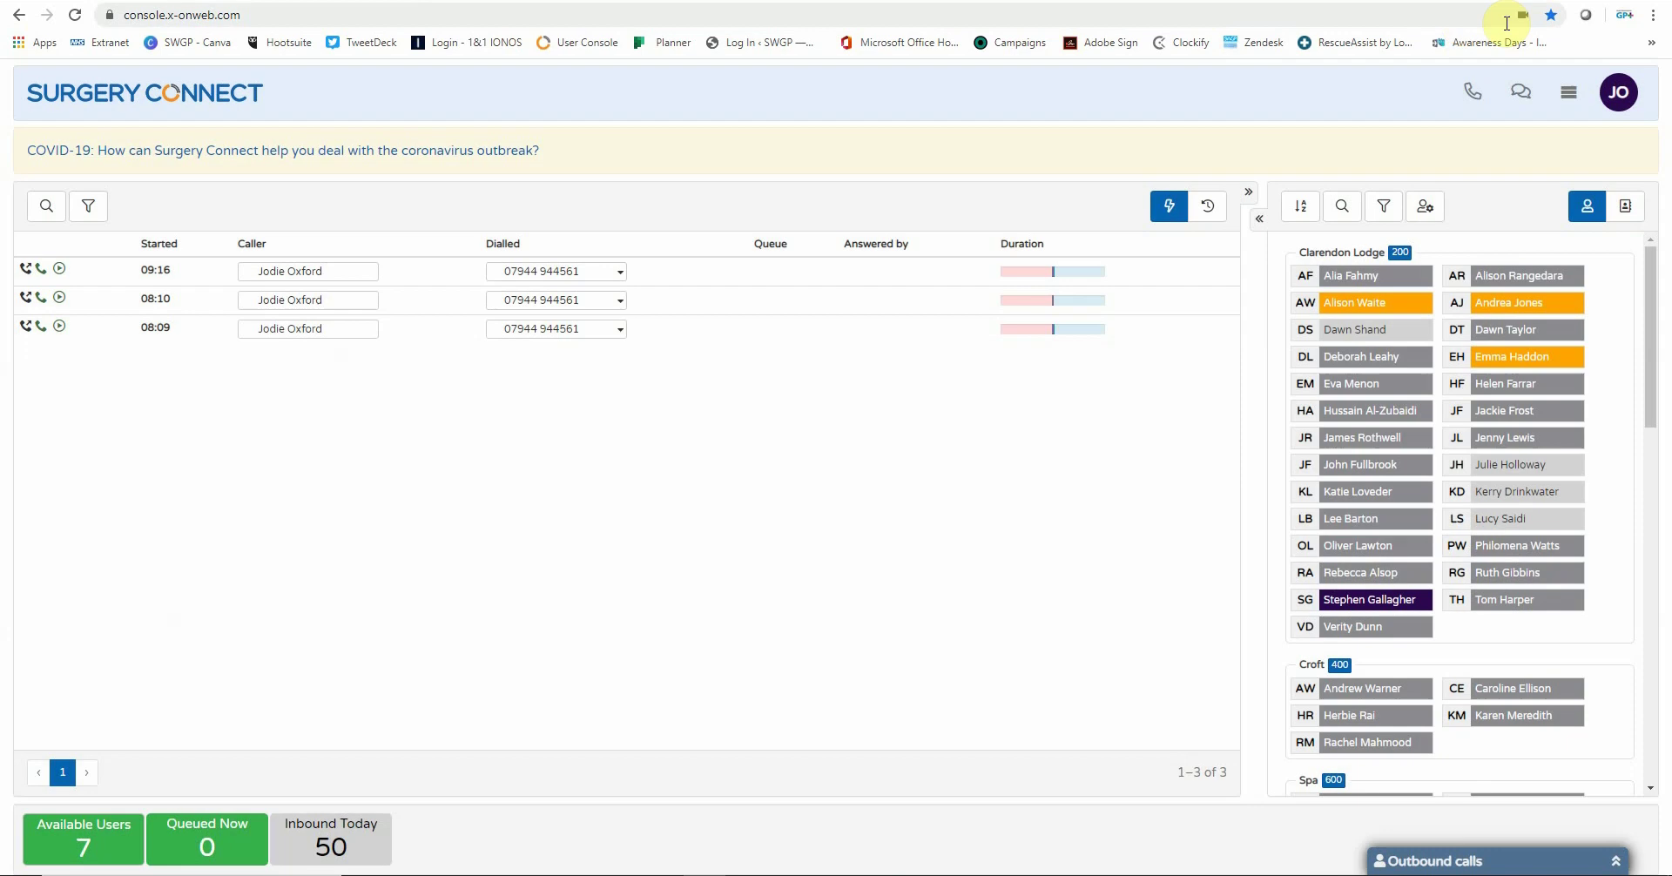
click(1611, 99)
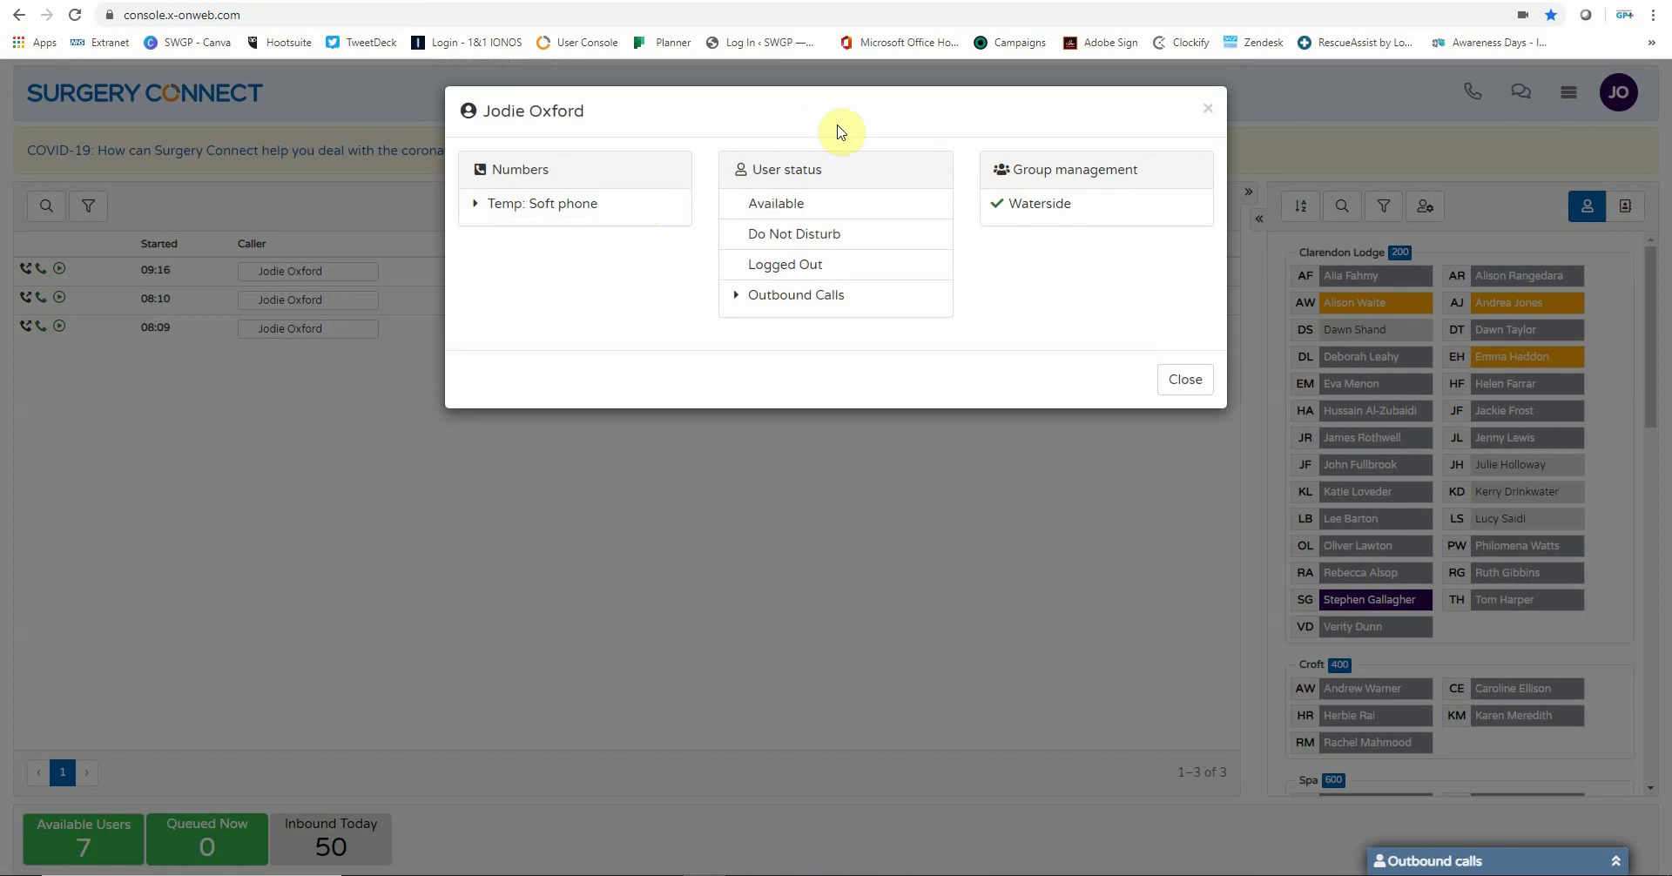
click(1202, 389)
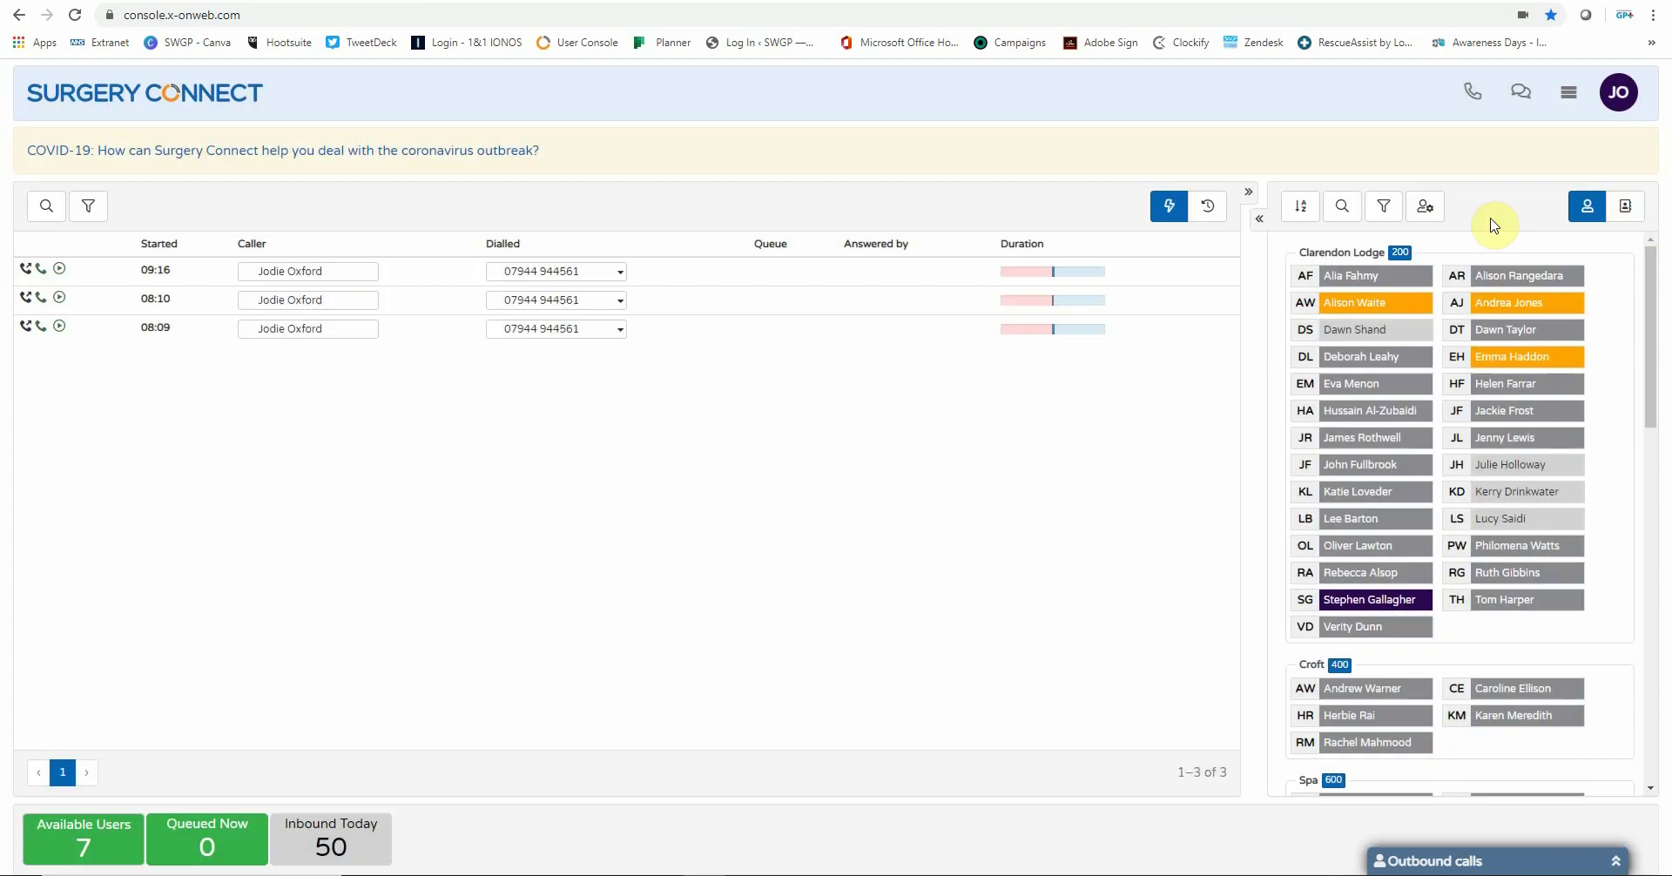
Open and close the Send SMS form unsent, then bring up the main menu.
click(1528, 101)
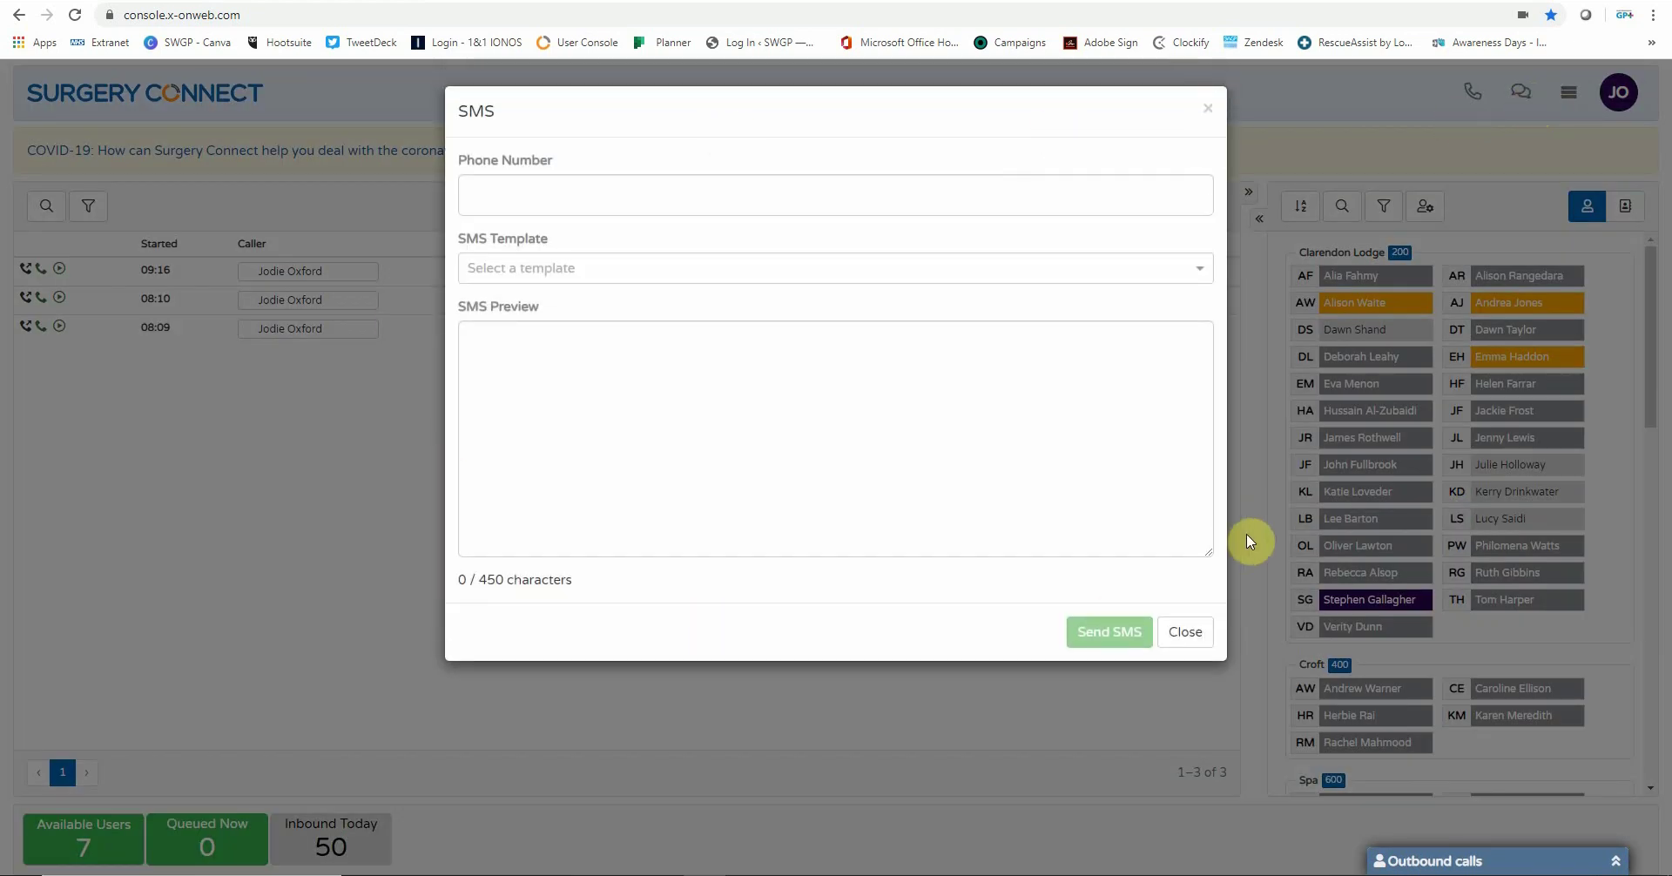
click(1209, 634)
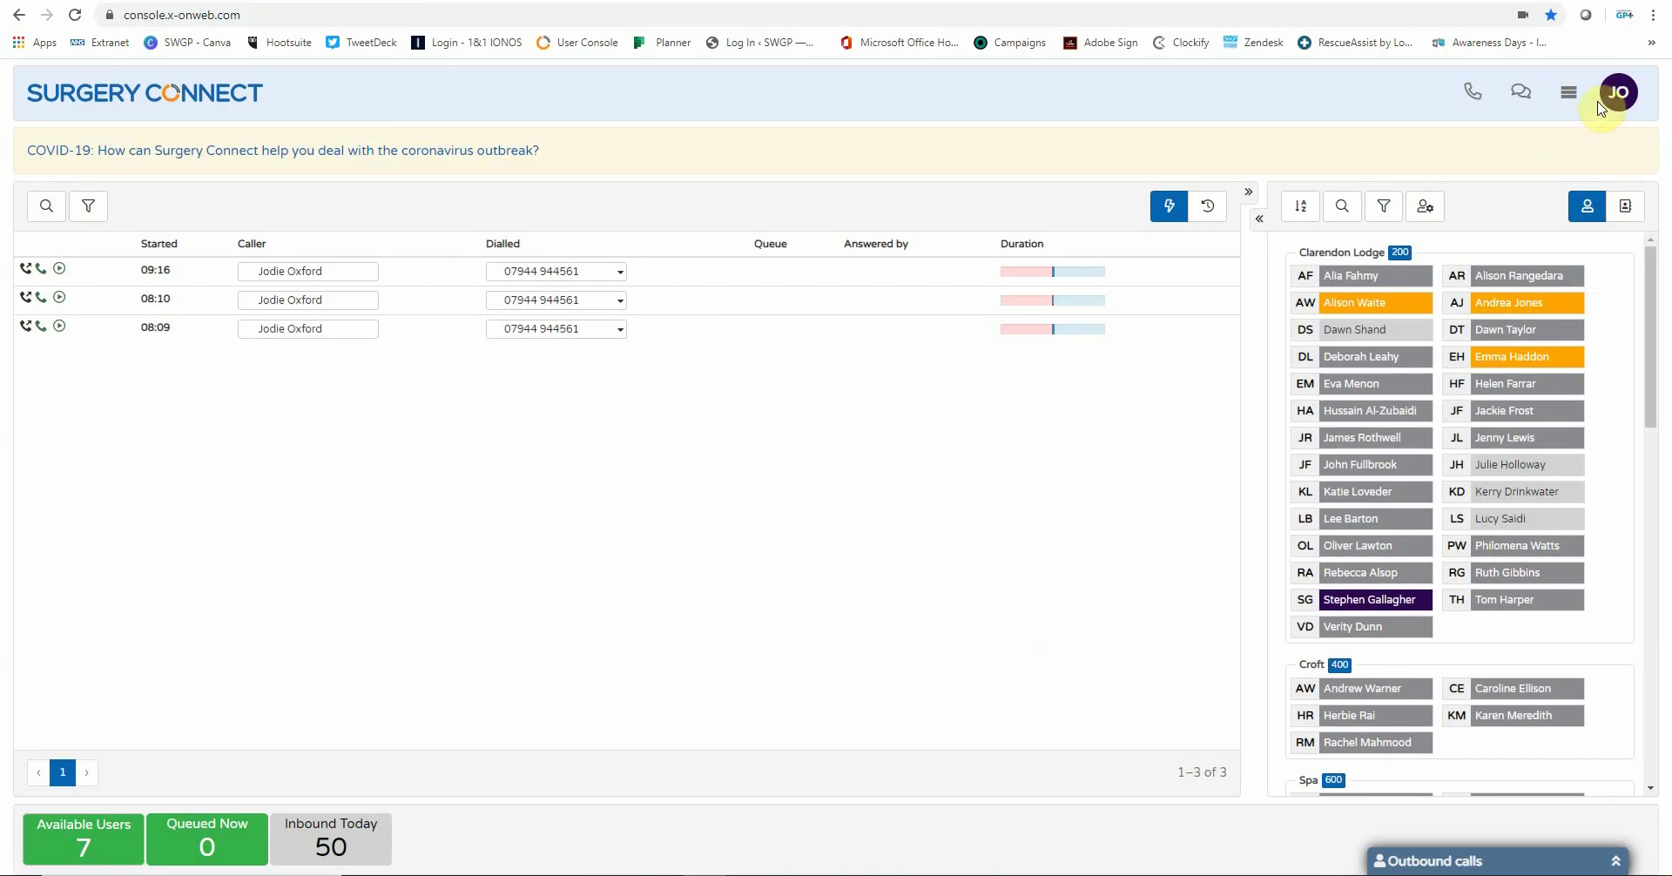
click(1568, 91)
Filter the staff list to the 7 available users via the Available Users tile.
click(123, 843)
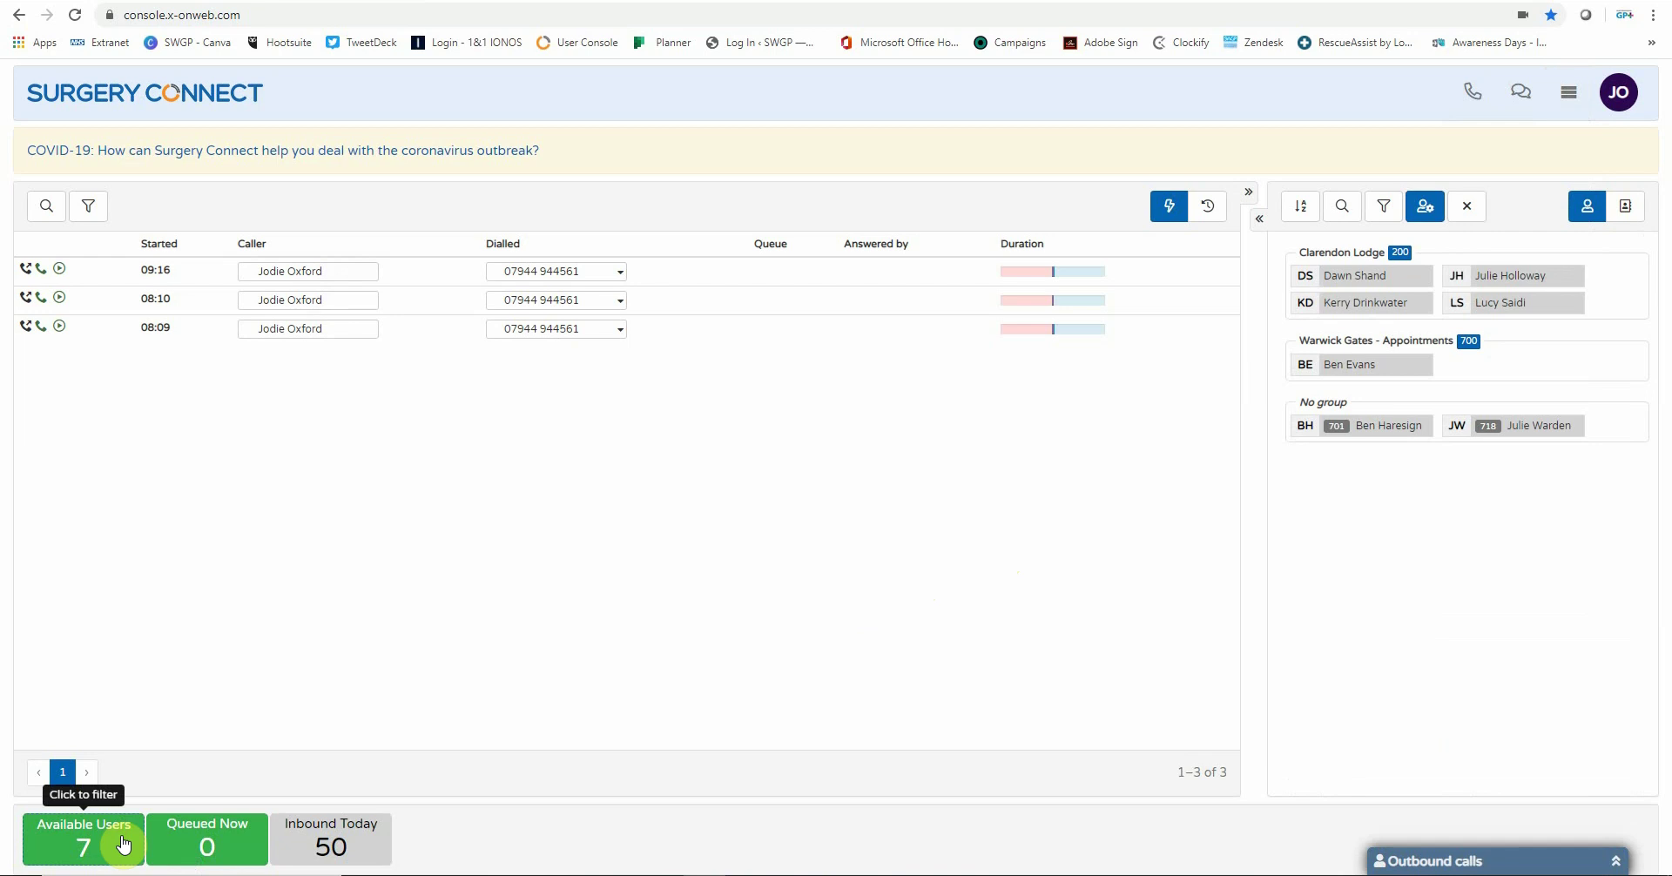
Clear the available-users filter and choose Logout from the main menu.
click(123, 843)
click(1567, 93)
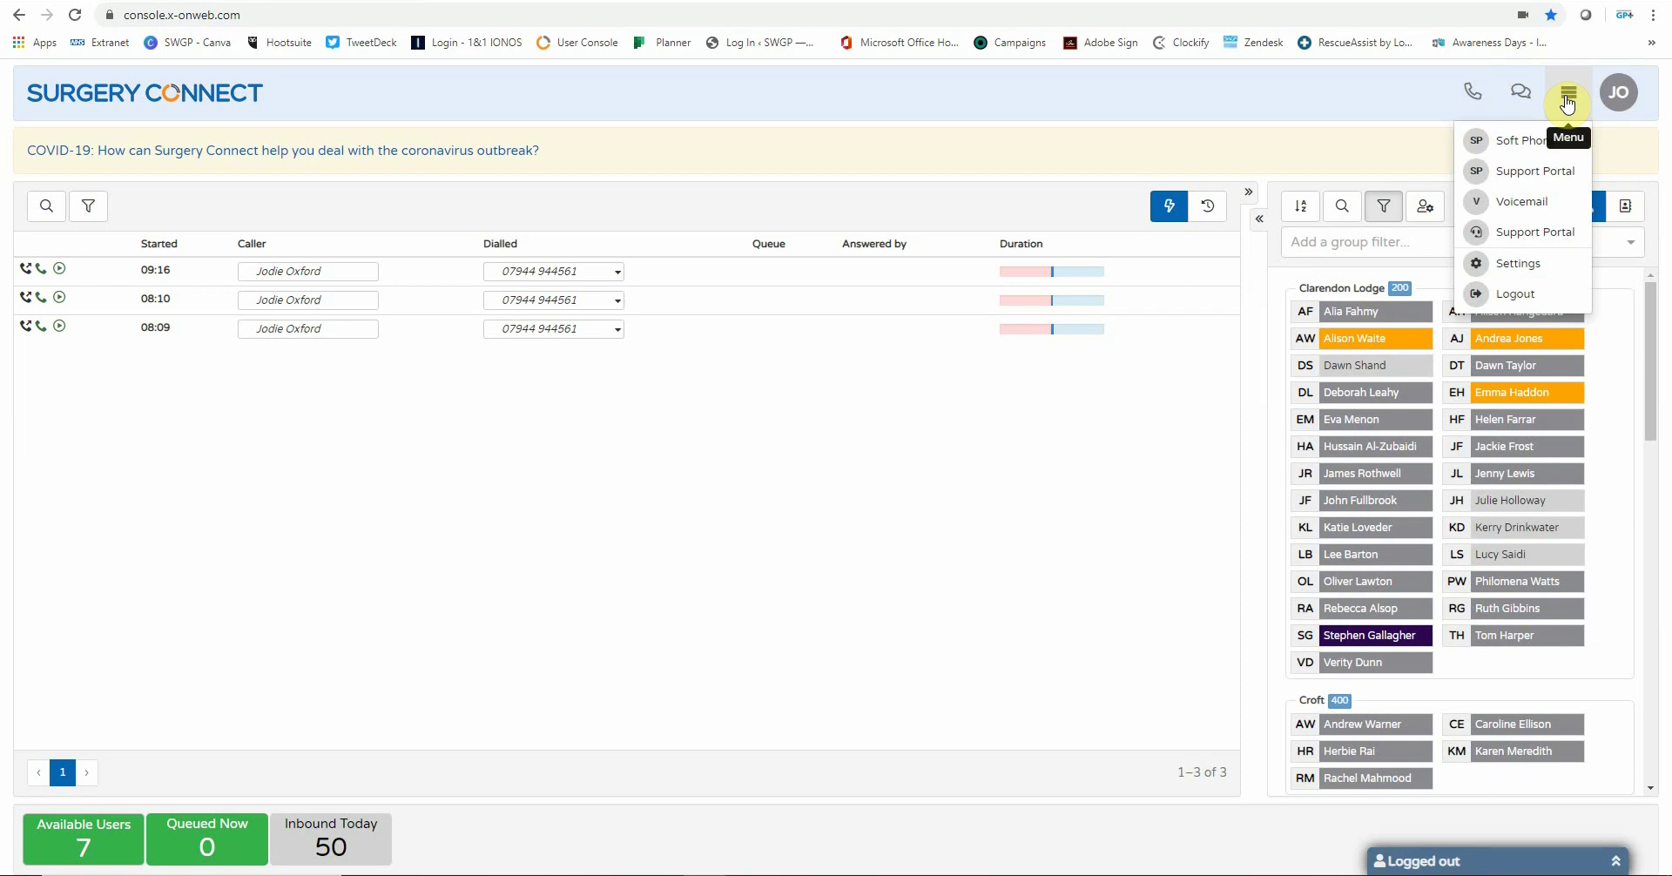
click(1518, 296)
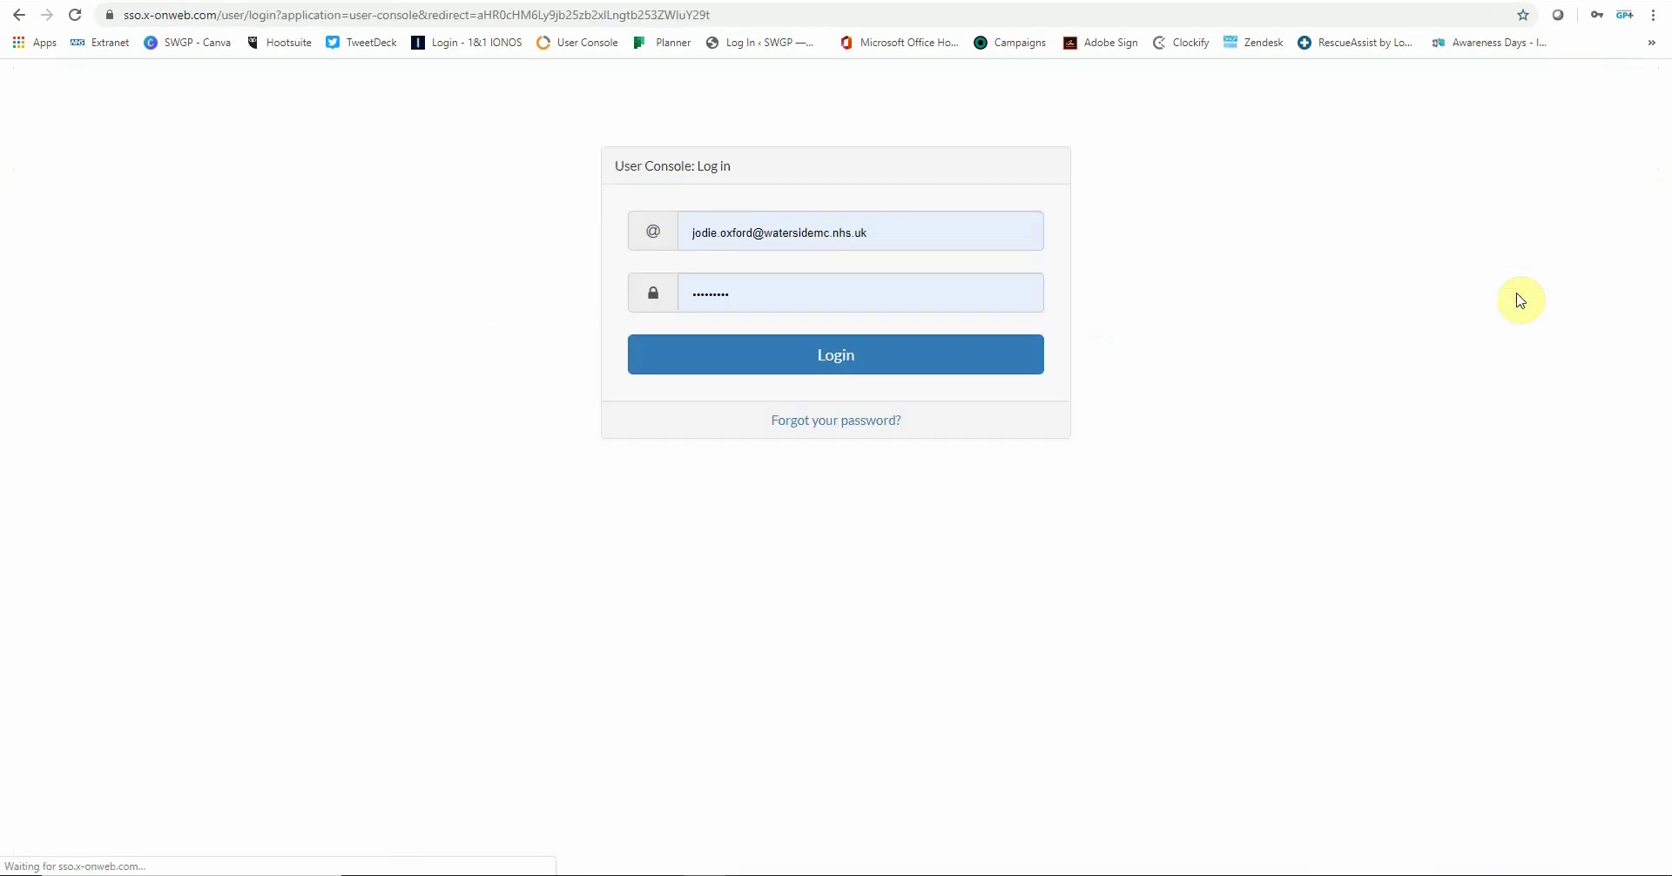